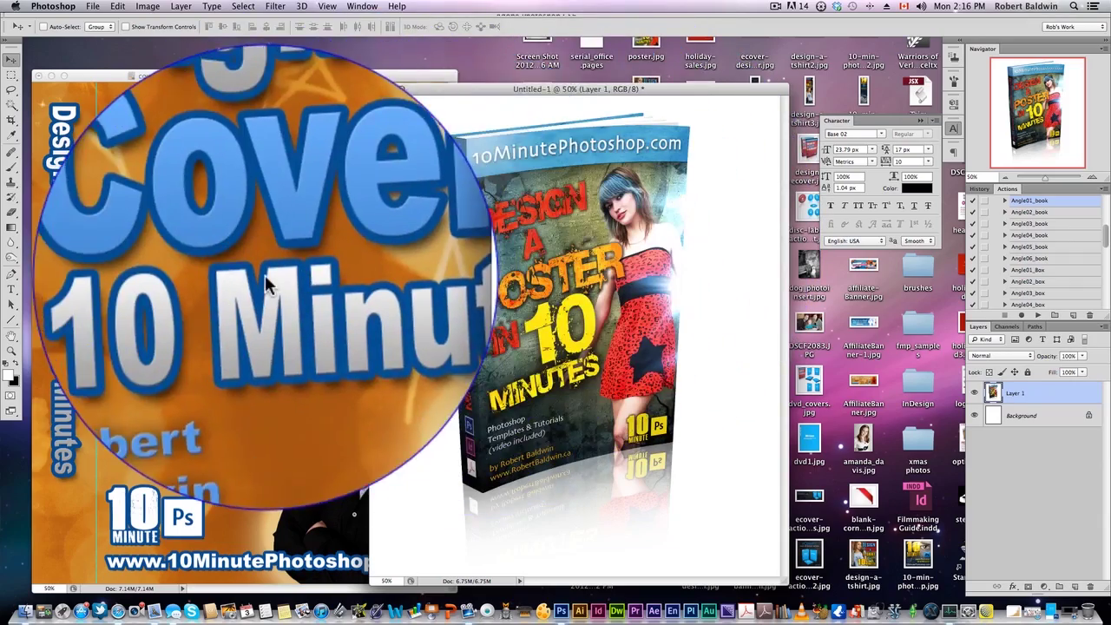
- Bring cover1.psd forward, enlarge its window to show the whole cover, and select the front cover area with the Rectangular Marquee
click(330, 276)
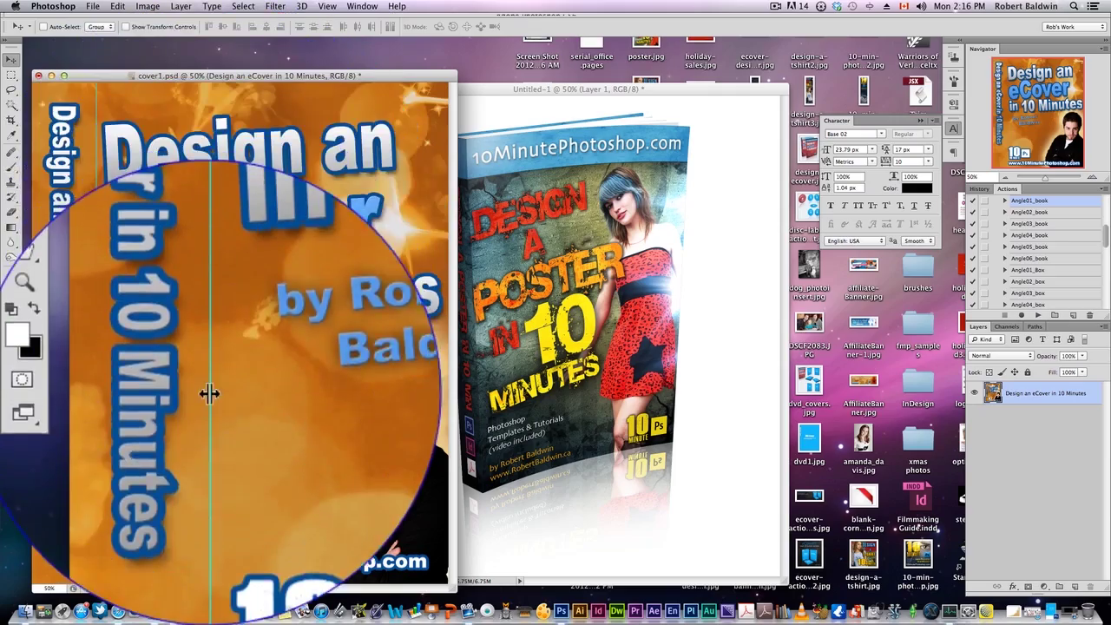
drag(251, 75, 252, 55)
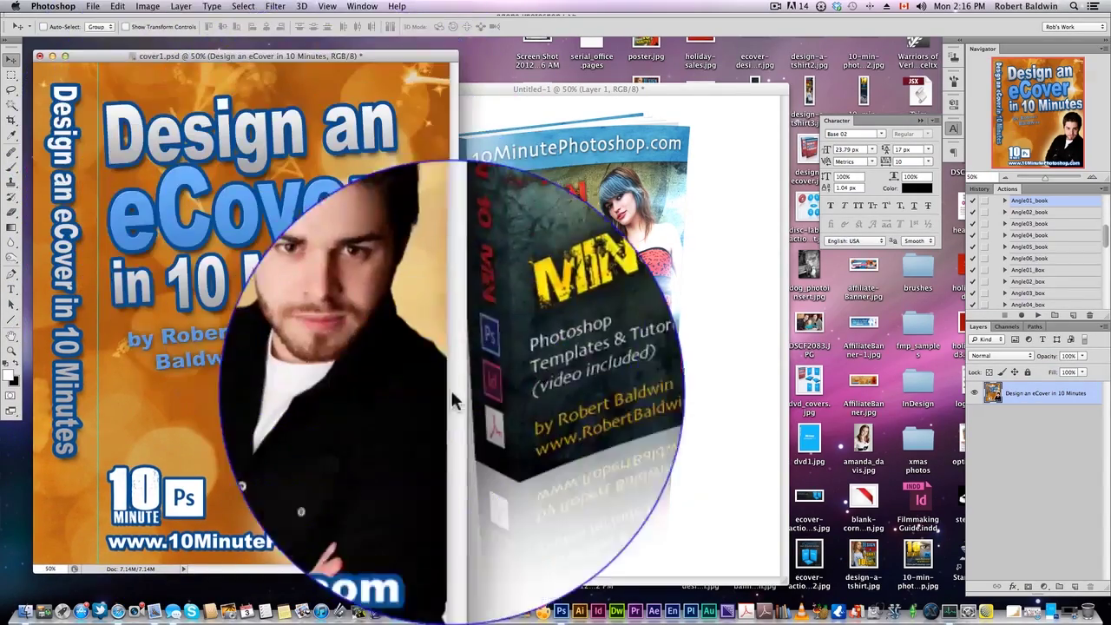
drag(455, 570, 551, 588)
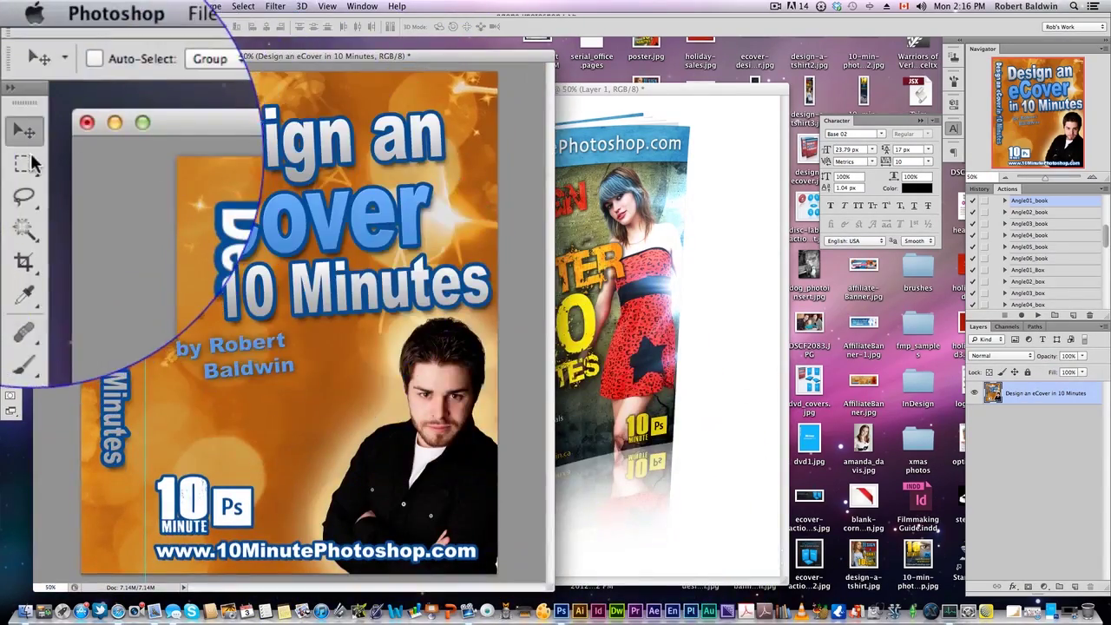
click(12, 74)
drag(508, 82, 145, 573)
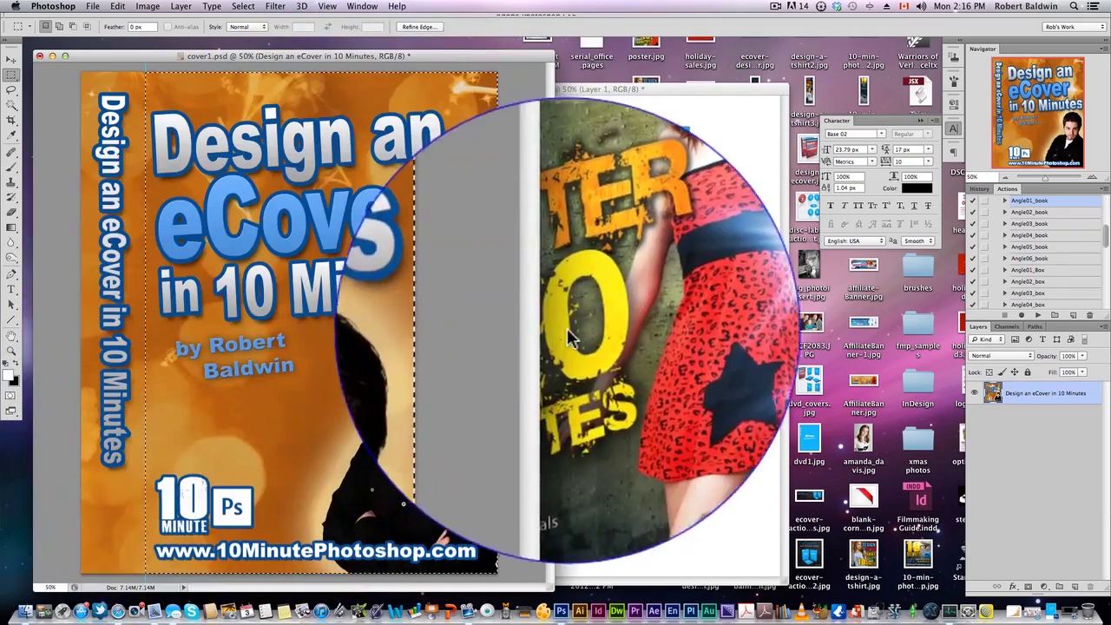
- Copy the selected front cover into the Untitled-1 document and duplicate the pasted layer
key(ctrl+c)
click(649, 293)
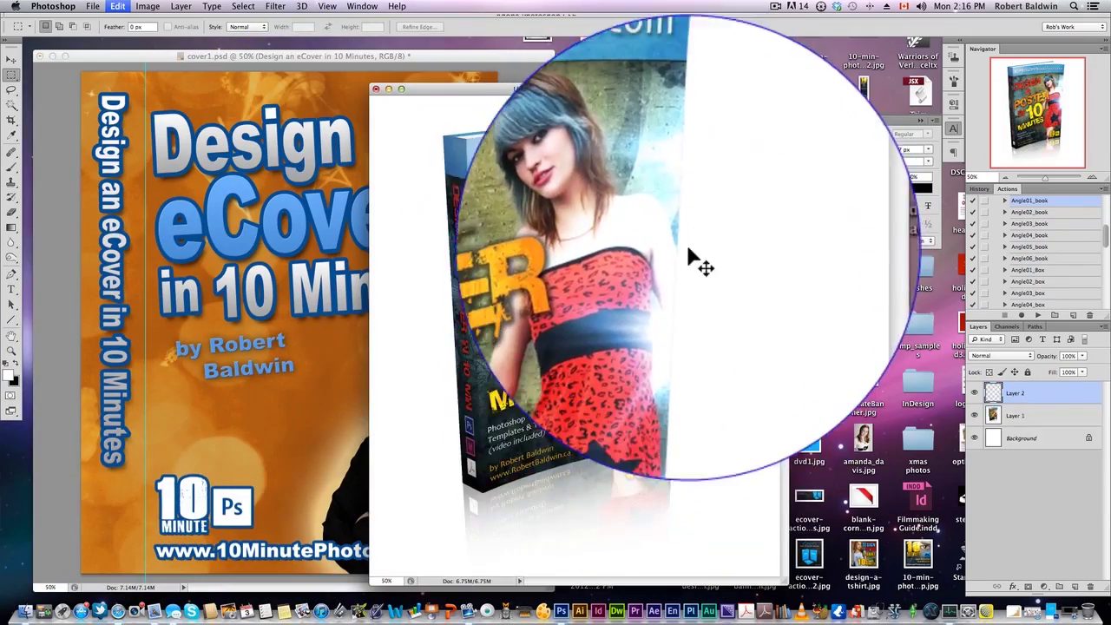
key(ctrl+v)
drag(954, 396, 1009, 474)
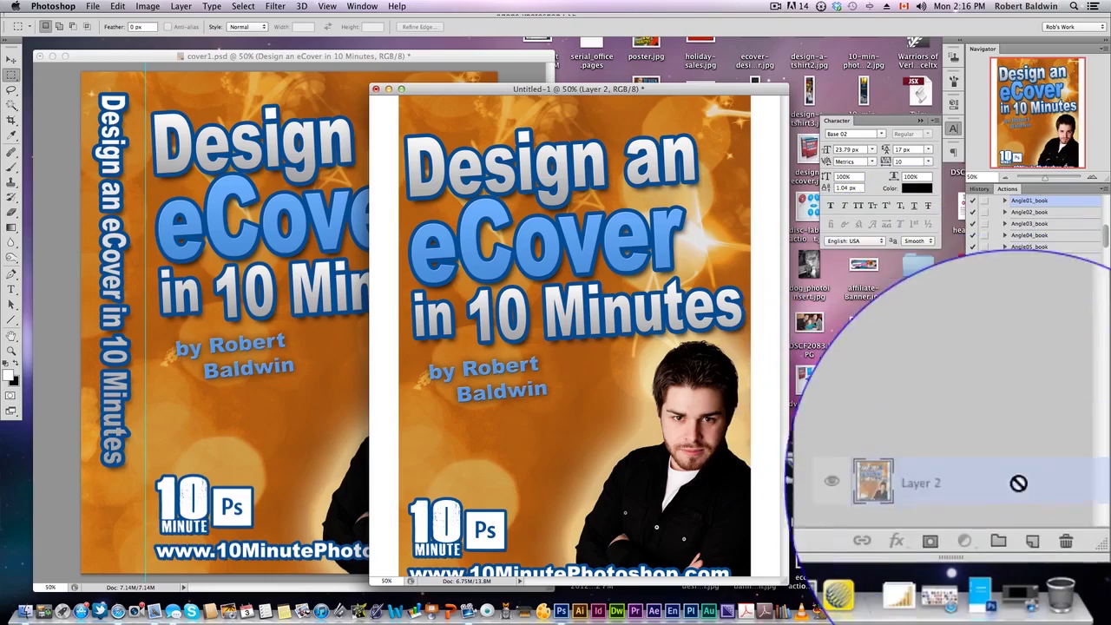
drag(1035, 535, 1036, 537)
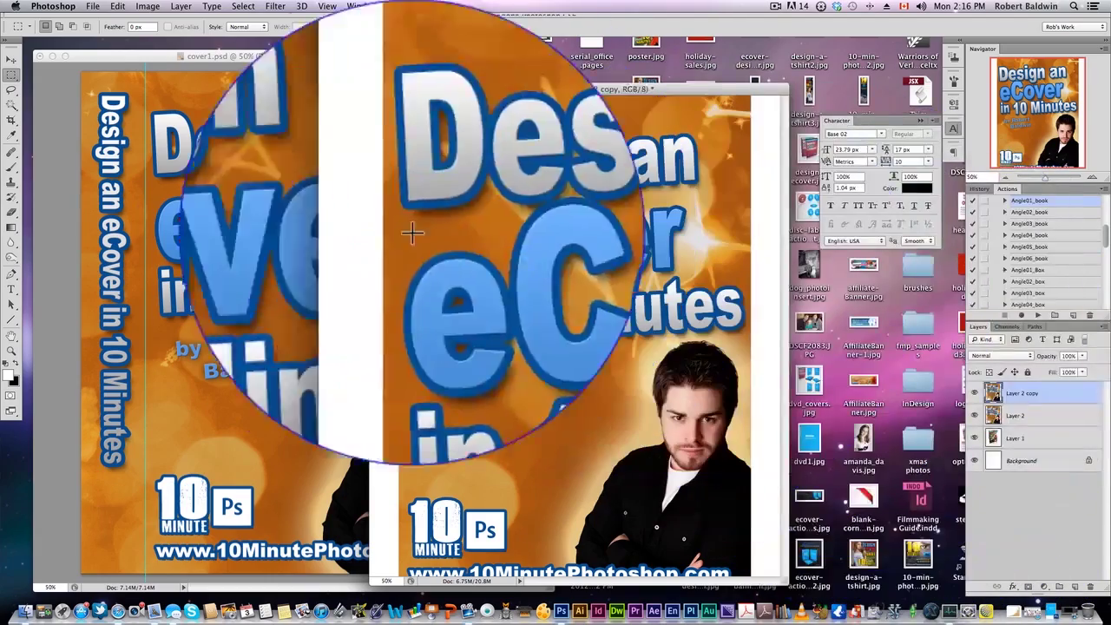
- Select the spine strip in cover1.psd, copy it into Untitled-1 and duplicate the pasted spine layer
click(236, 240)
drag(82, 80, 144, 499)
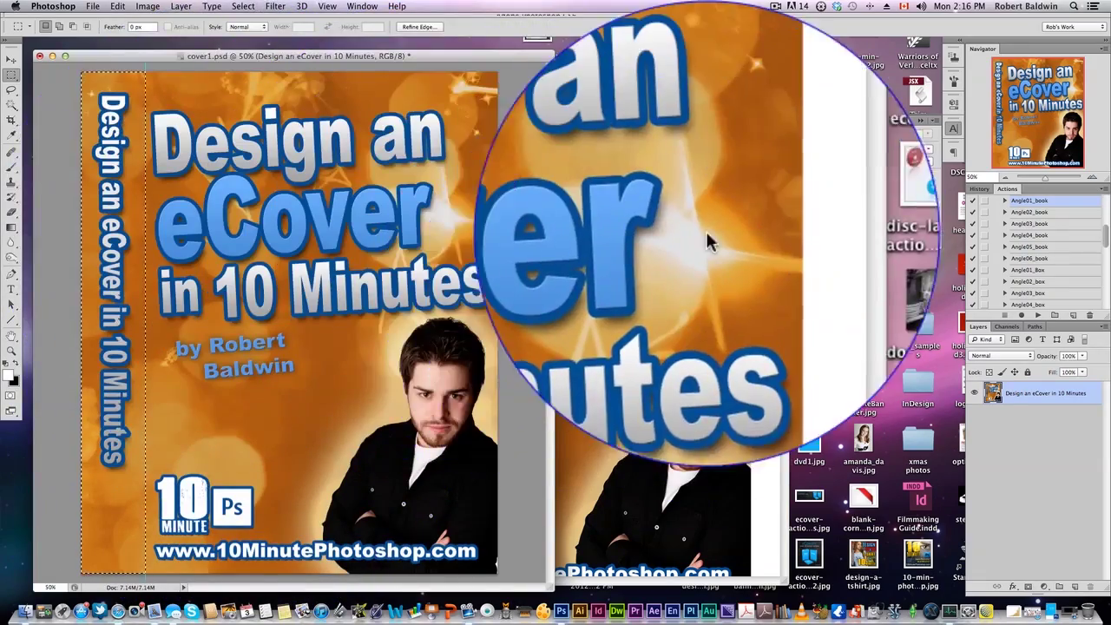
click(714, 234)
key(ctrl+v)
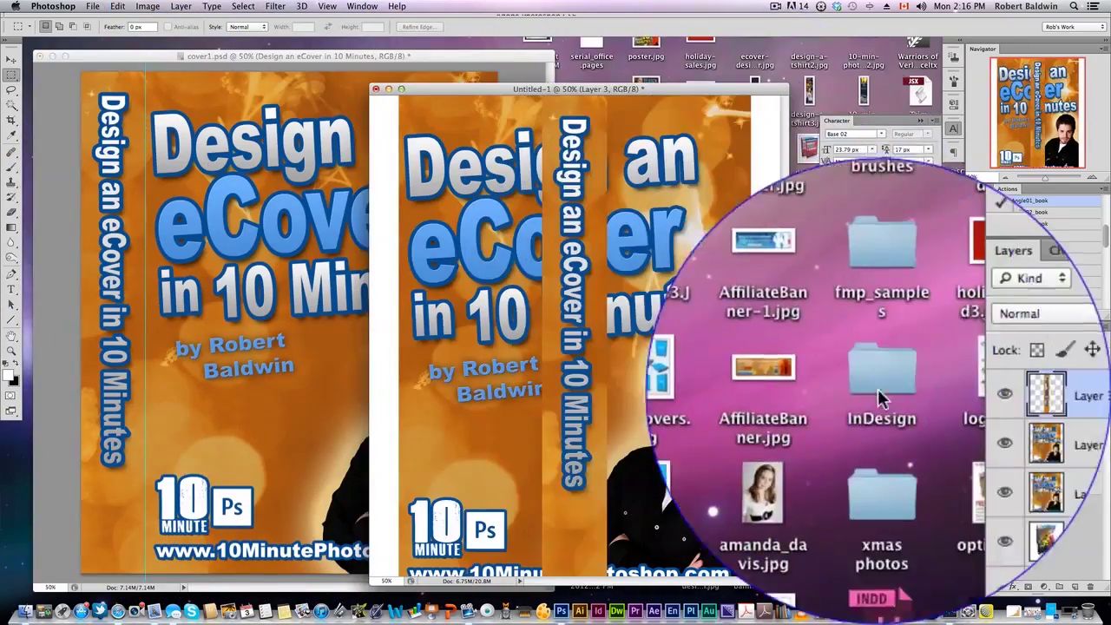
drag(1032, 539, 1033, 539)
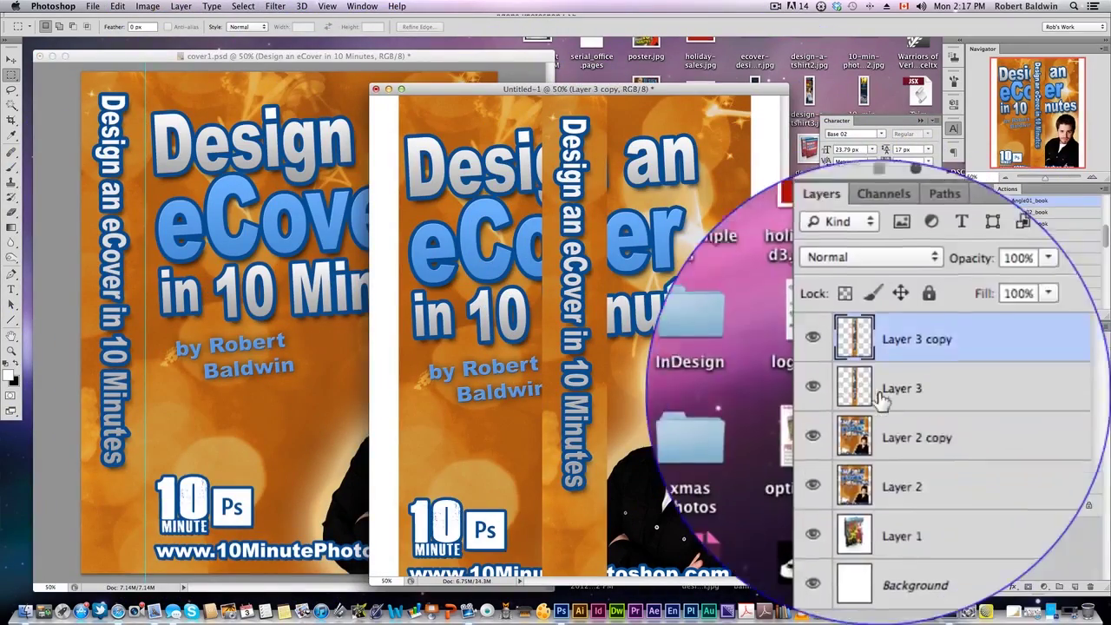
- Hide Layer 3 copy, Layer 3 and Layer 2 copy, and scale Layer 2 to about 53% over the book's front face
drag(880, 398, 880, 400)
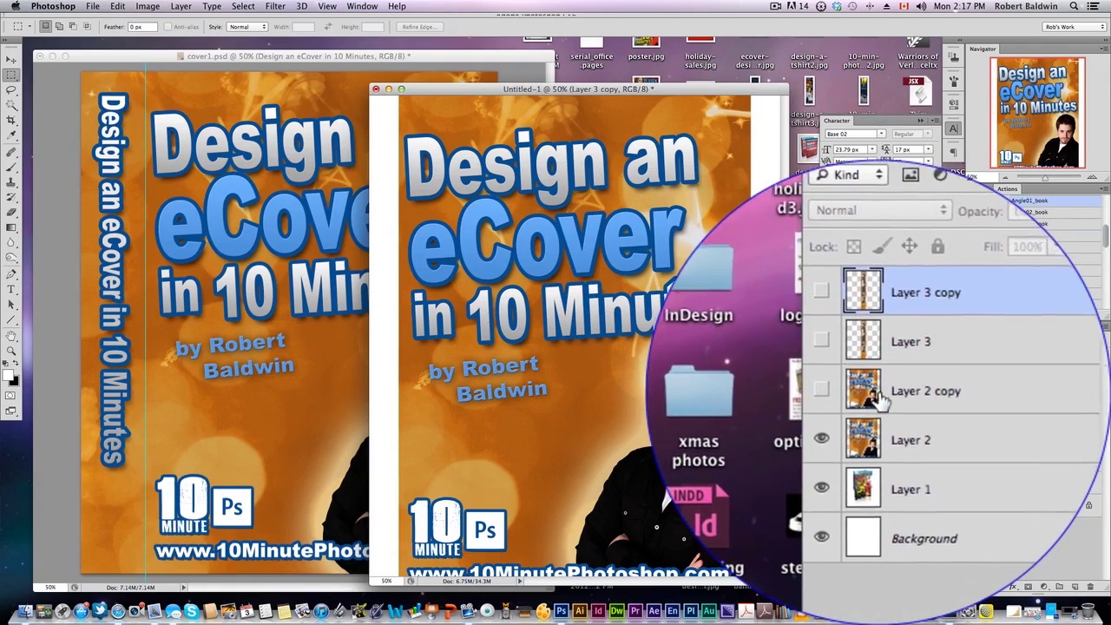
click(881, 397)
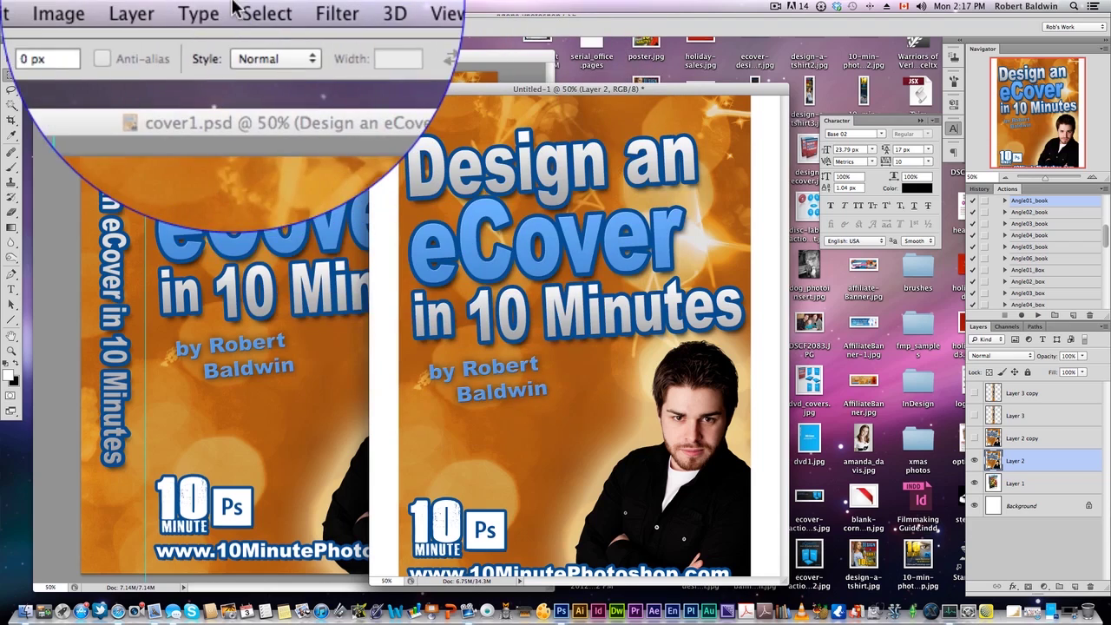
click(118, 9)
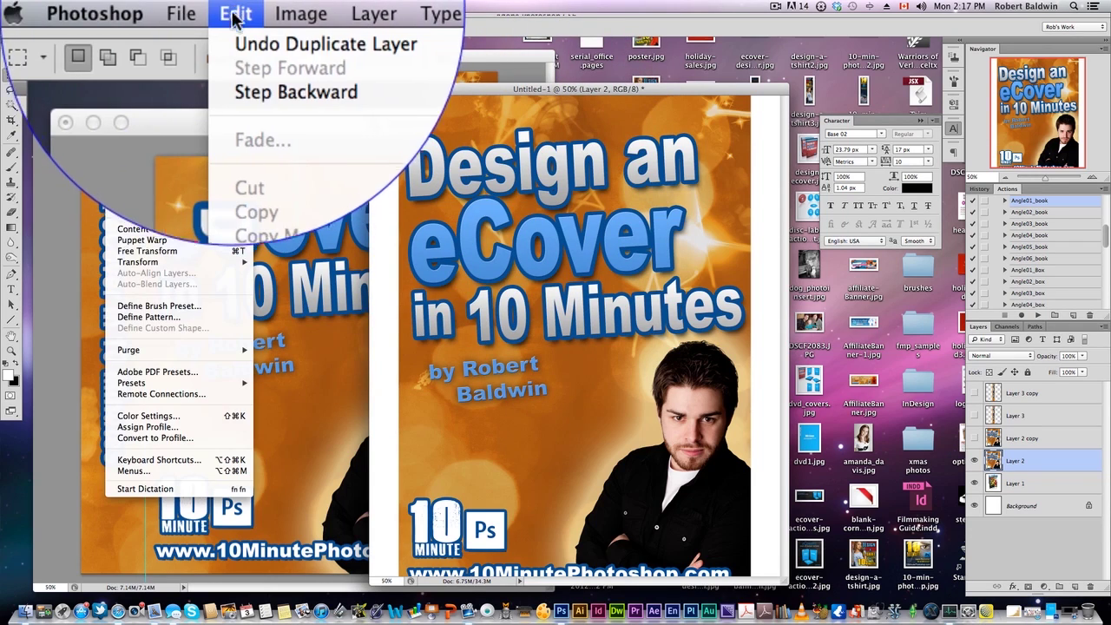
mouse_move(166, 263)
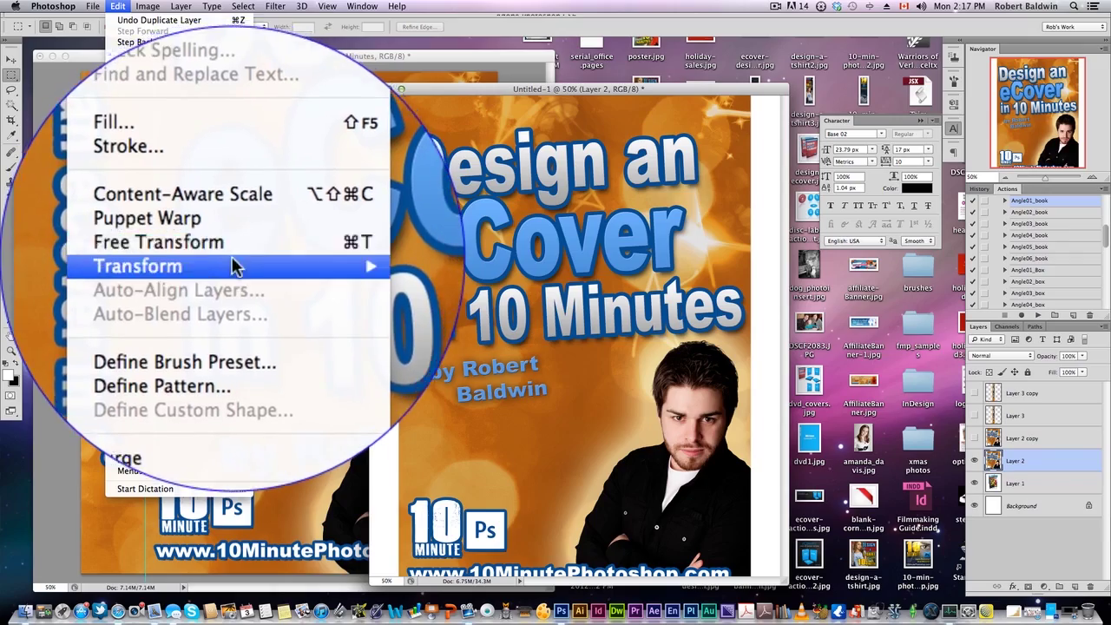
click(233, 258)
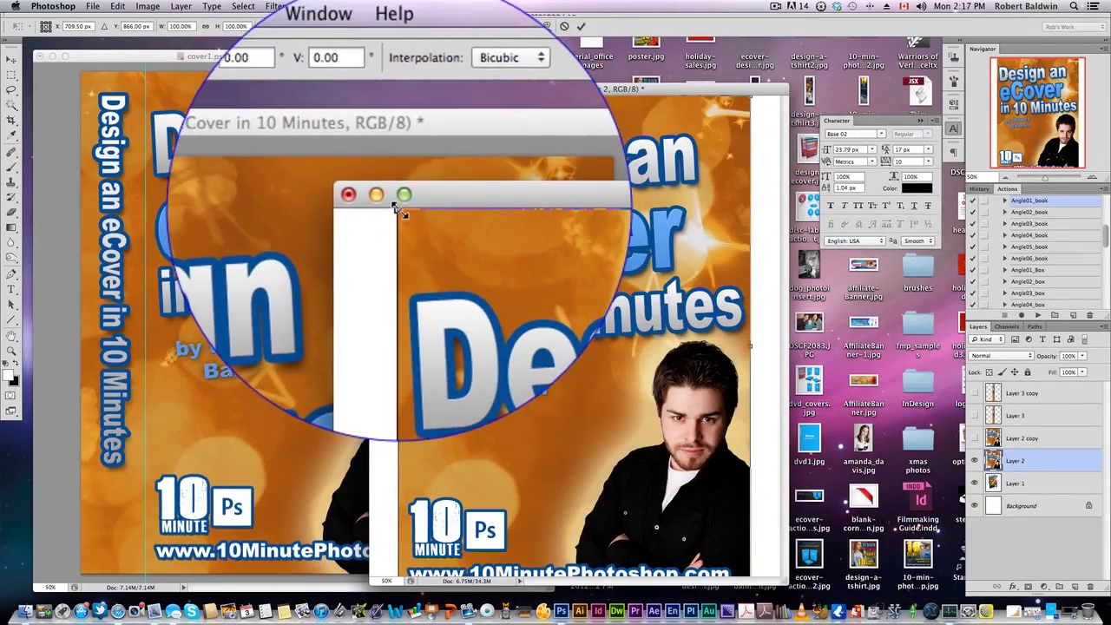
drag(399, 210, 566, 332)
drag(617, 382, 547, 231)
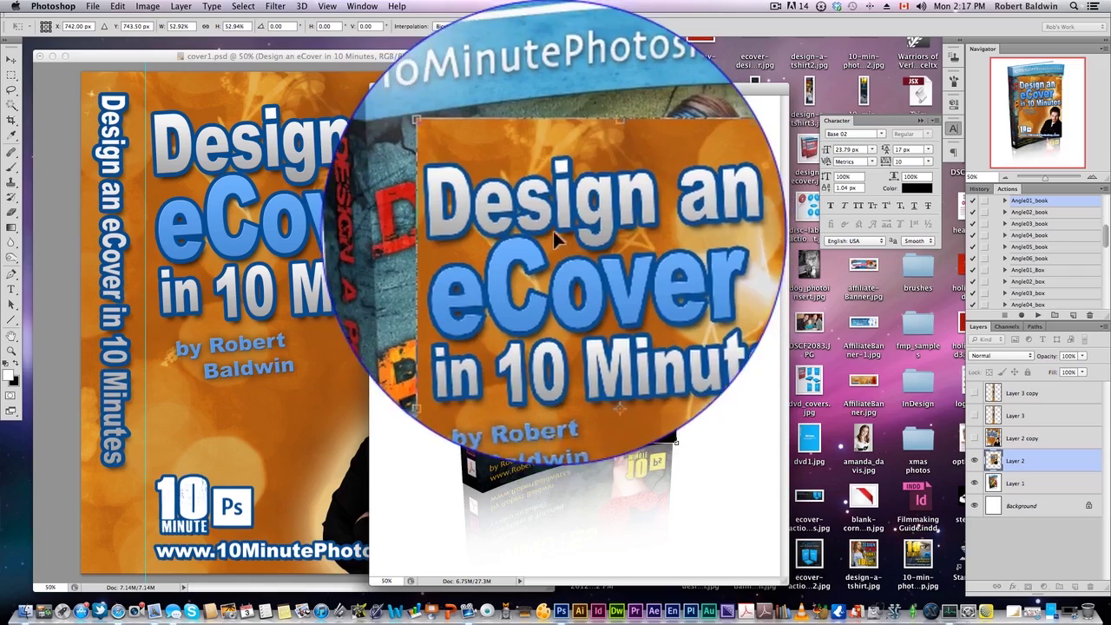
- Distort Layer 2 so its two top corners meet the top corners of the book's front face
right_click(552, 236)
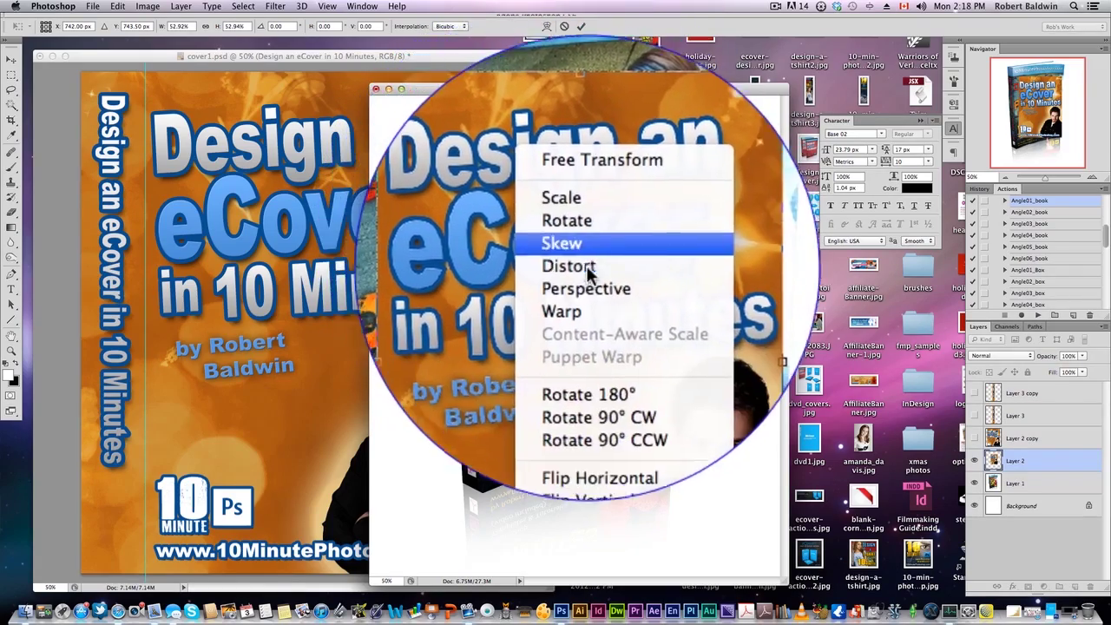
click(582, 267)
key(super+plus)
key(super+plus)
key(super+plus)
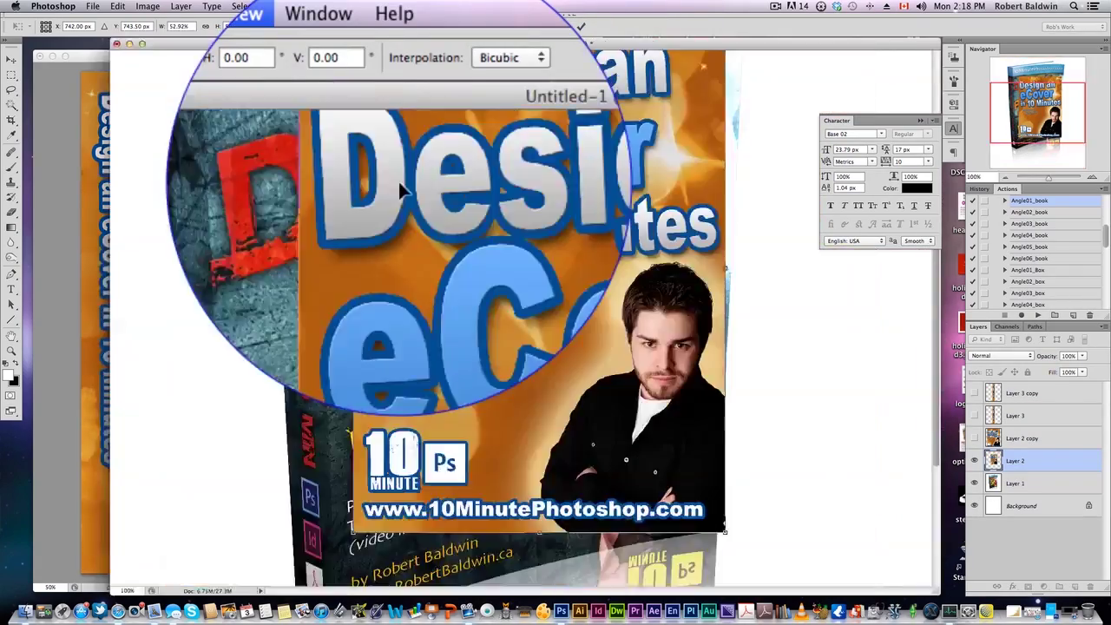
drag(379, 229, 512, 468)
drag(345, 231, 383, 232)
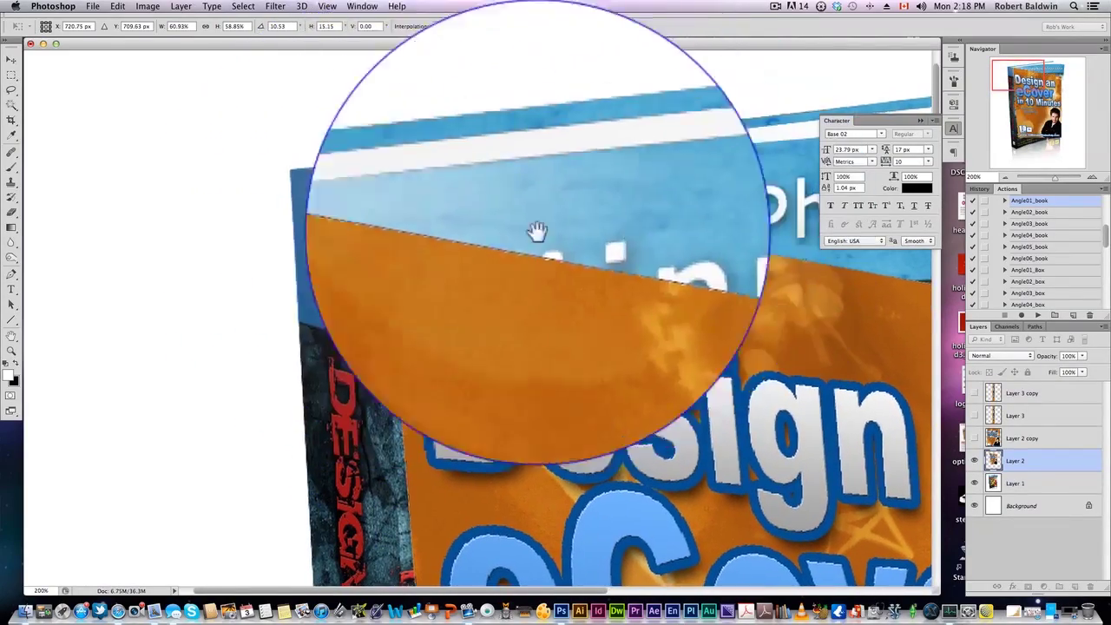
scroll(538, 230, right, 10)
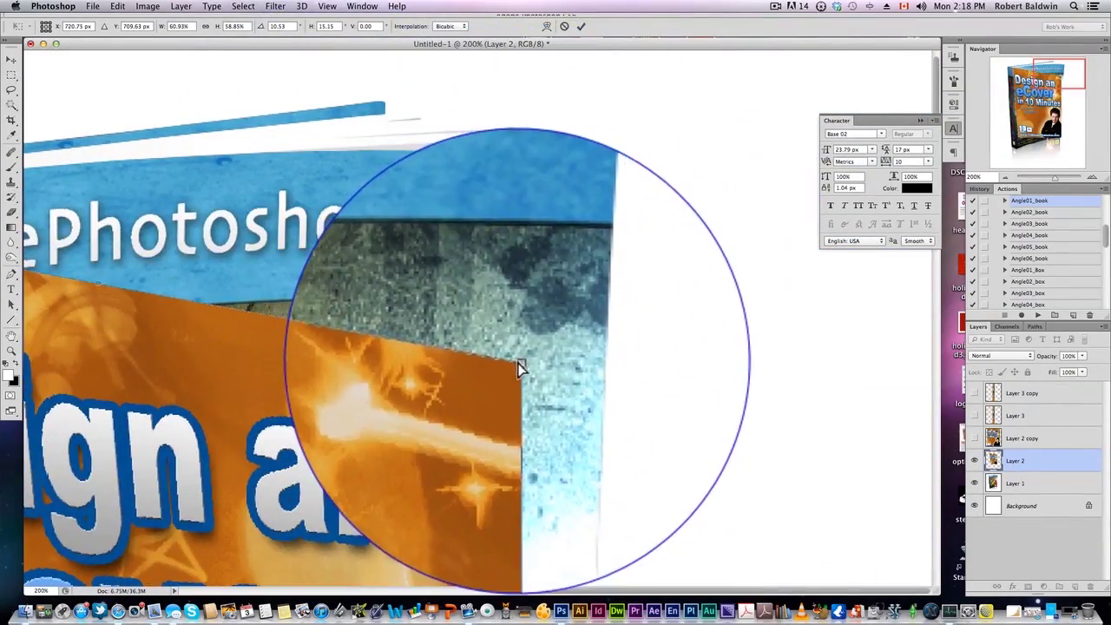
drag(517, 368, 570, 234)
- Distort the bottom corners of the front cover artwork to match the book's lower front corners
scroll(463, 278, down, 10)
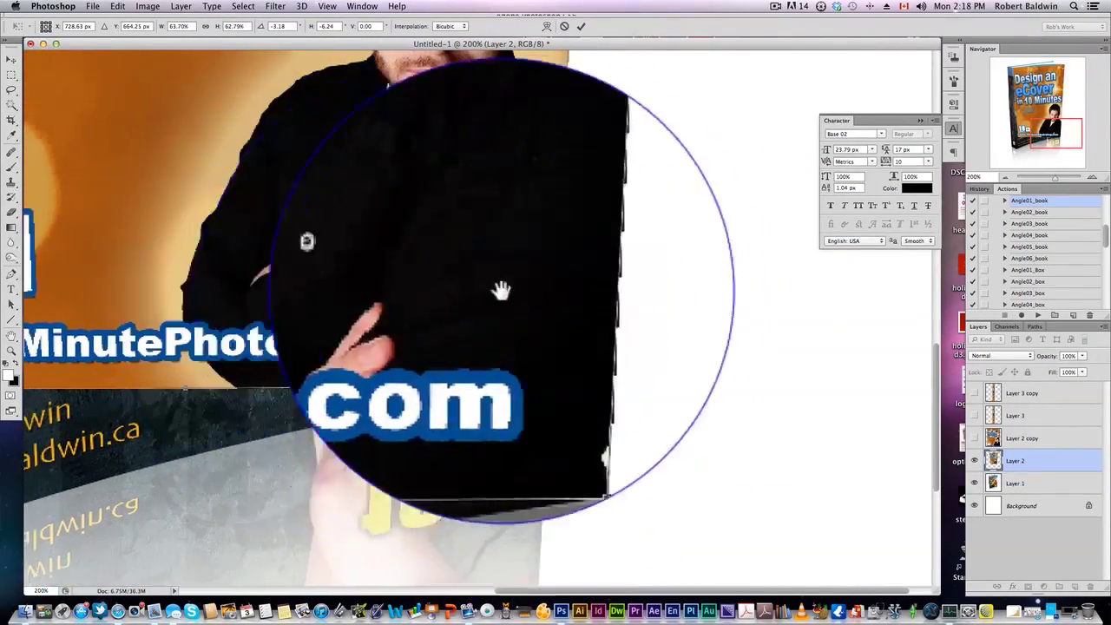
scroll(427, 298, left, 10)
drag(511, 276, 482, 396)
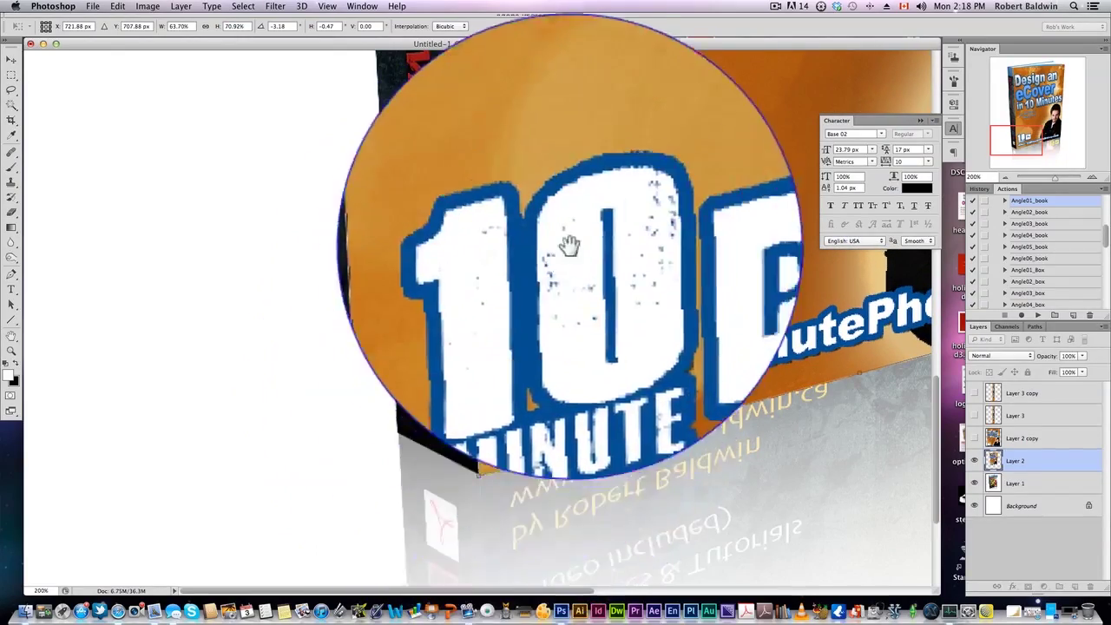
drag(562, 251, 439, 231)
- Switch the transform to Warp and bend the cover's top edge to follow the curve of the book's top edge
key(super+minus)
key(super+minus)
key(super+minus)
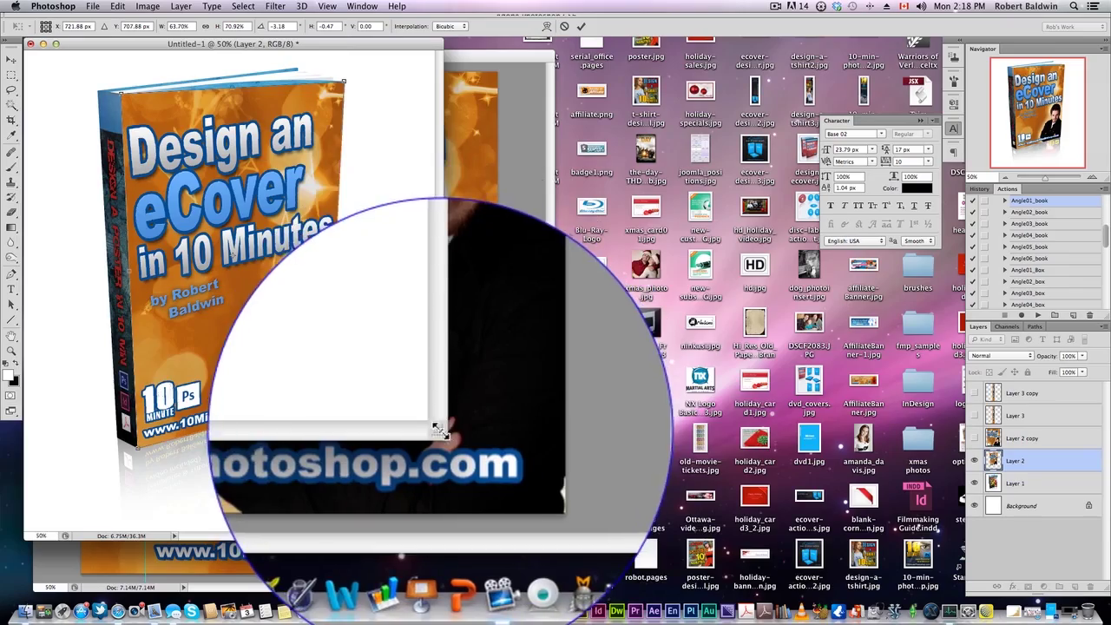
drag(441, 533, 694, 552)
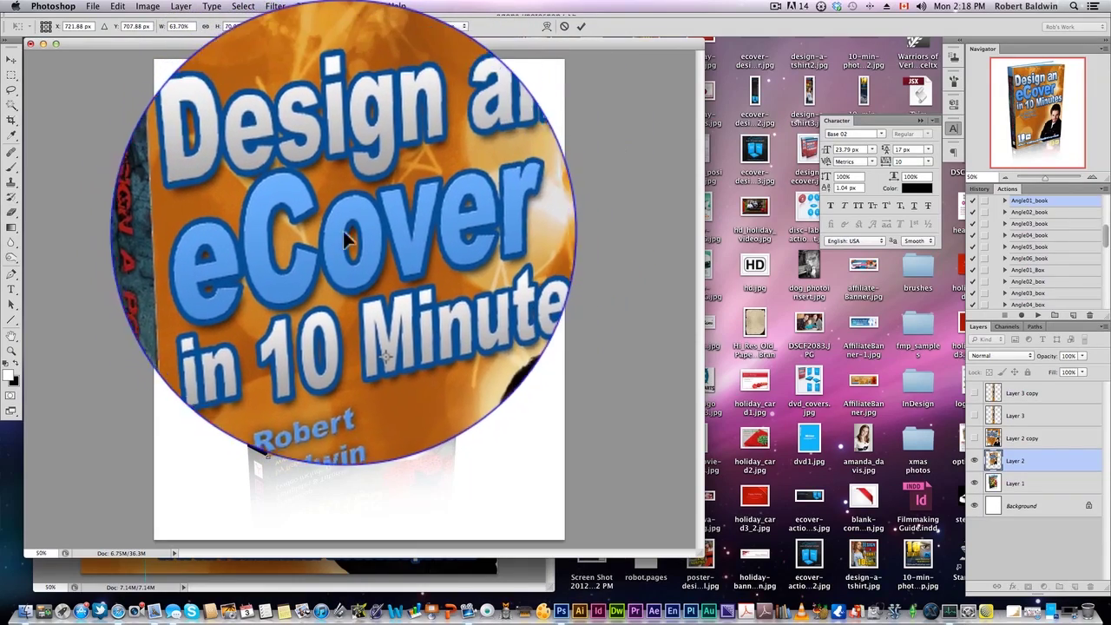
right_click(371, 230)
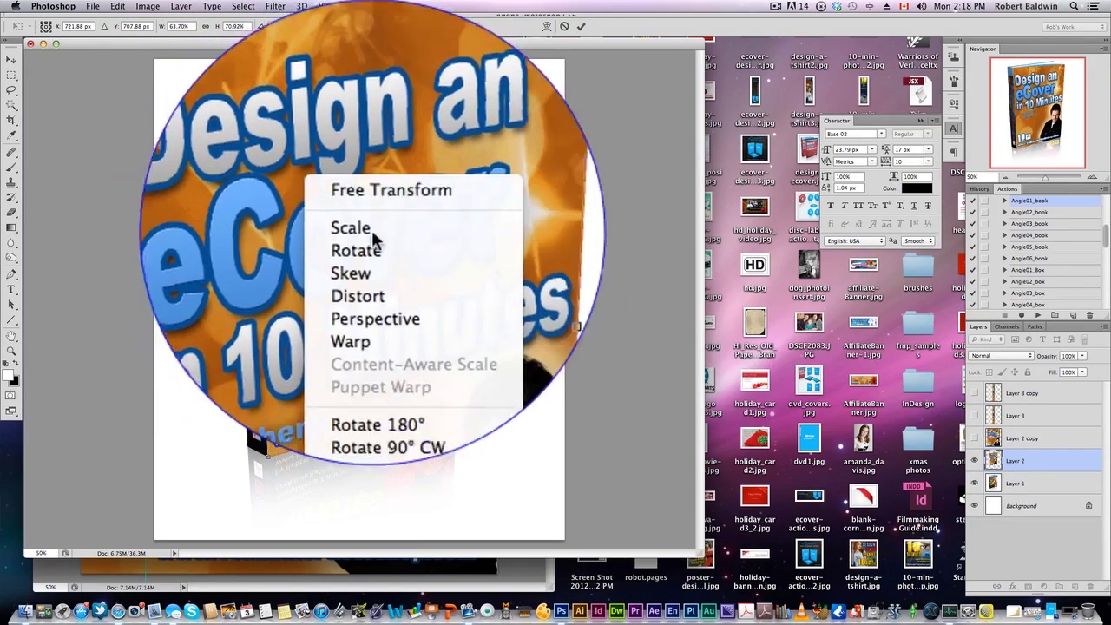
click(349, 341)
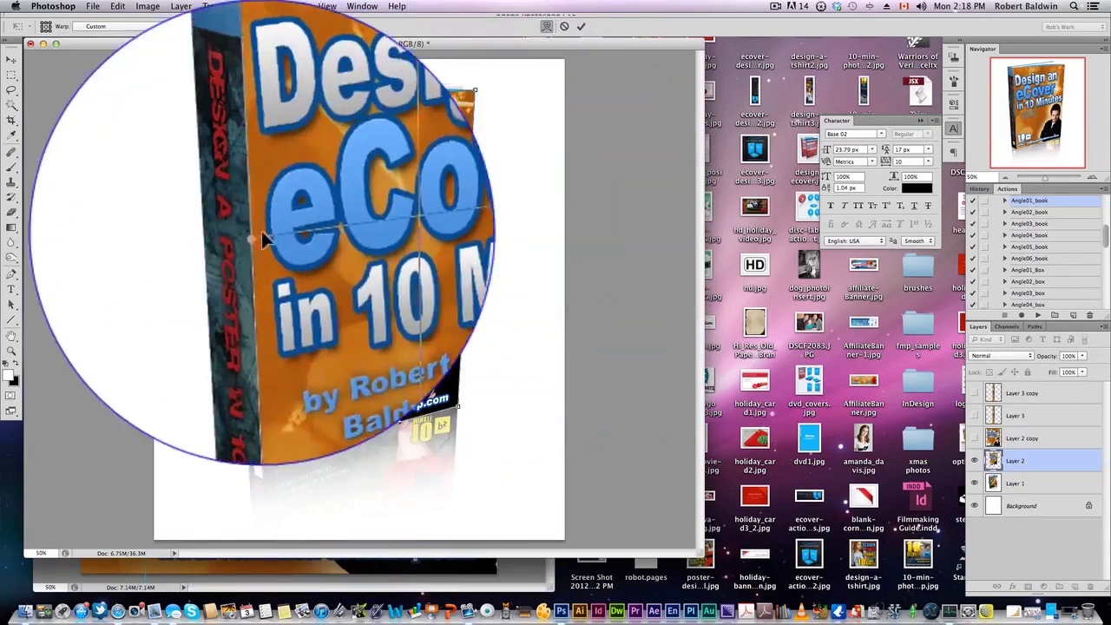
key(super+plus)
key(super+plus)
key(super+plus)
drag(498, 231, 498, 362)
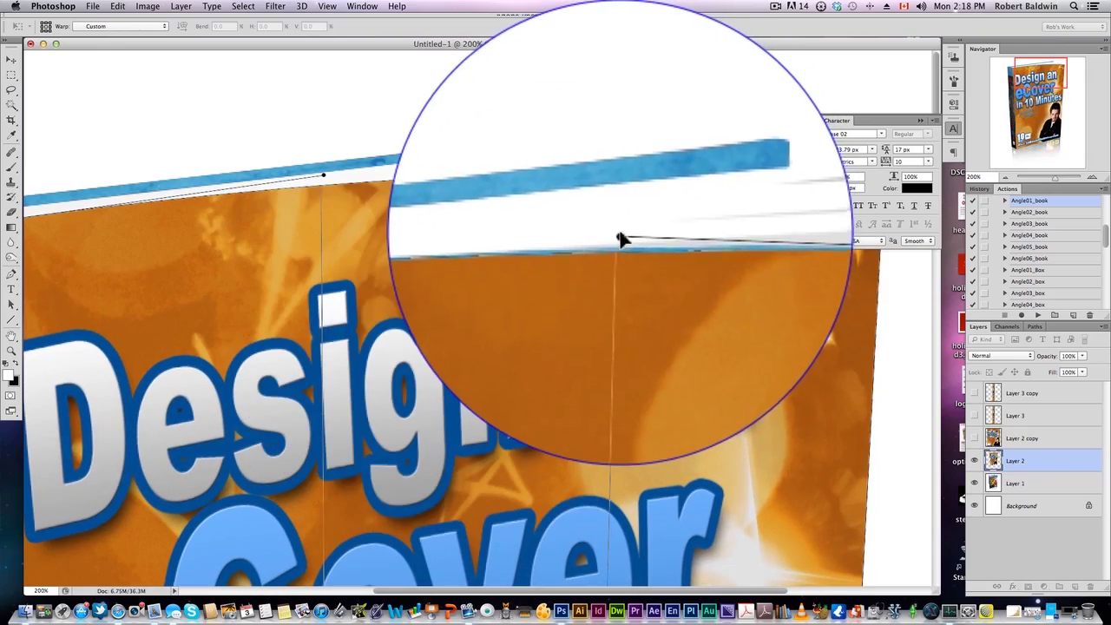
- Warp the cover's bottom edge to follow the book's lower edge and apply the transformation
scroll(629, 238, down, 10)
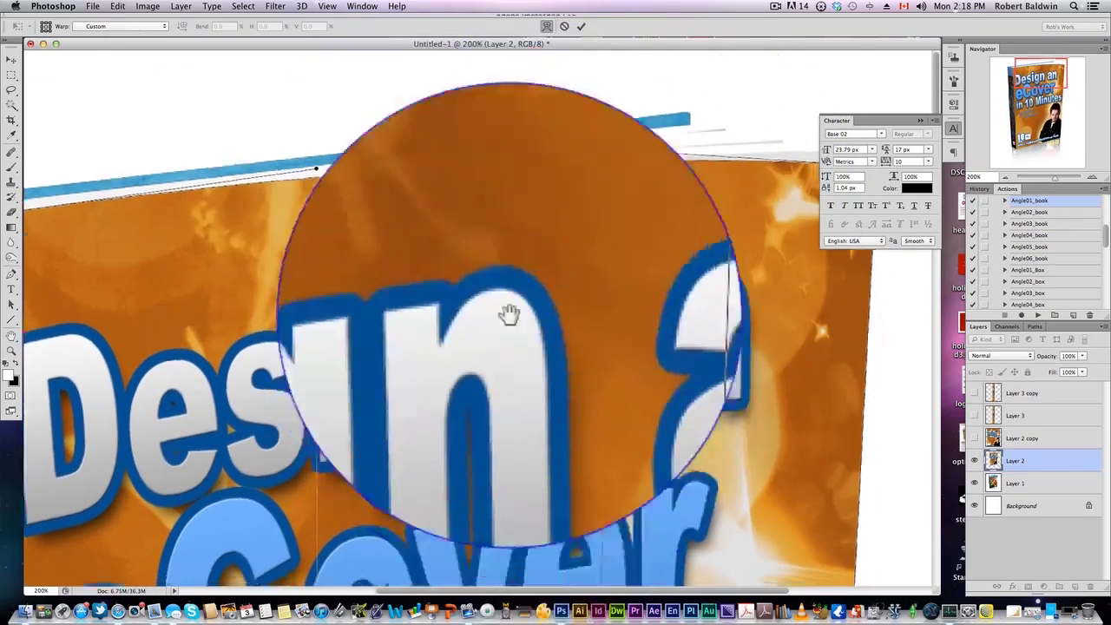
scroll(518, 236, down, 8)
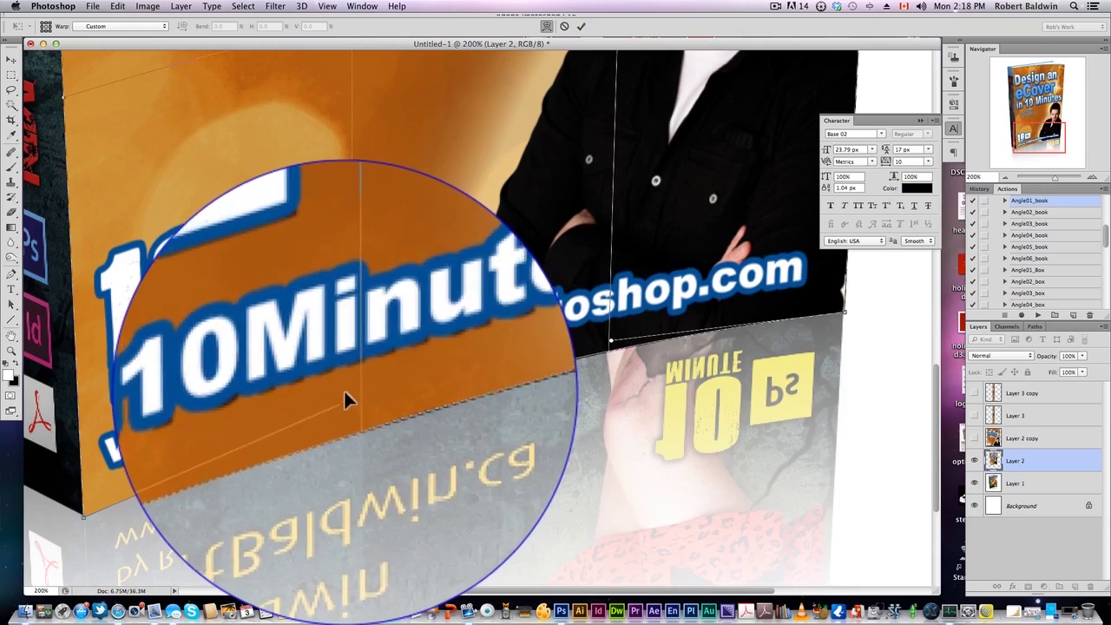
key(super+minus)
key(super+minus)
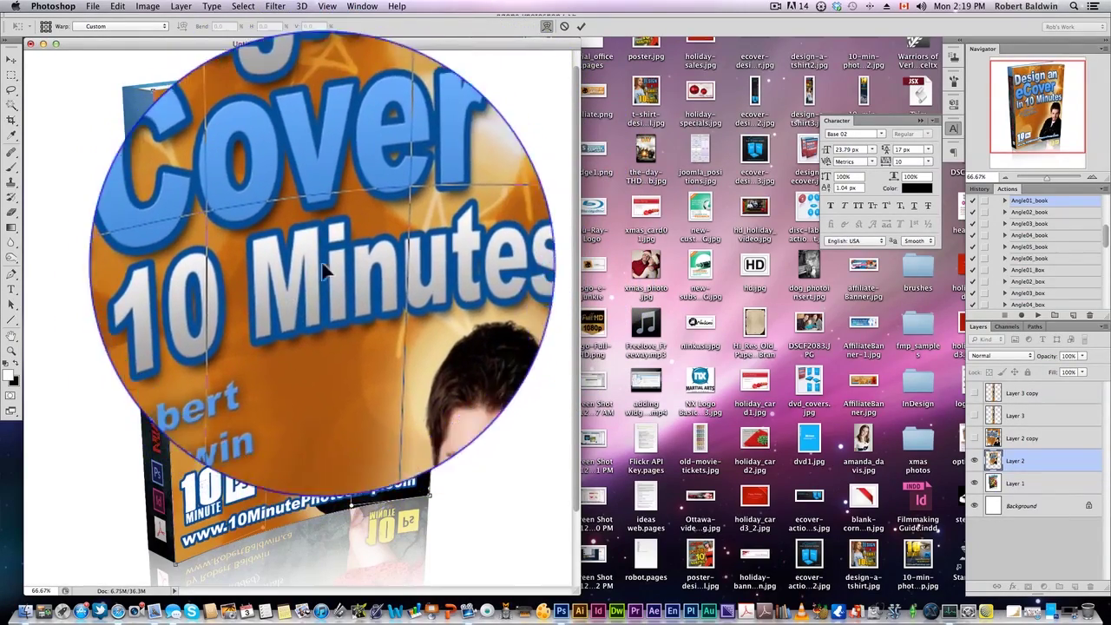
right_click(313, 269)
click(333, 287)
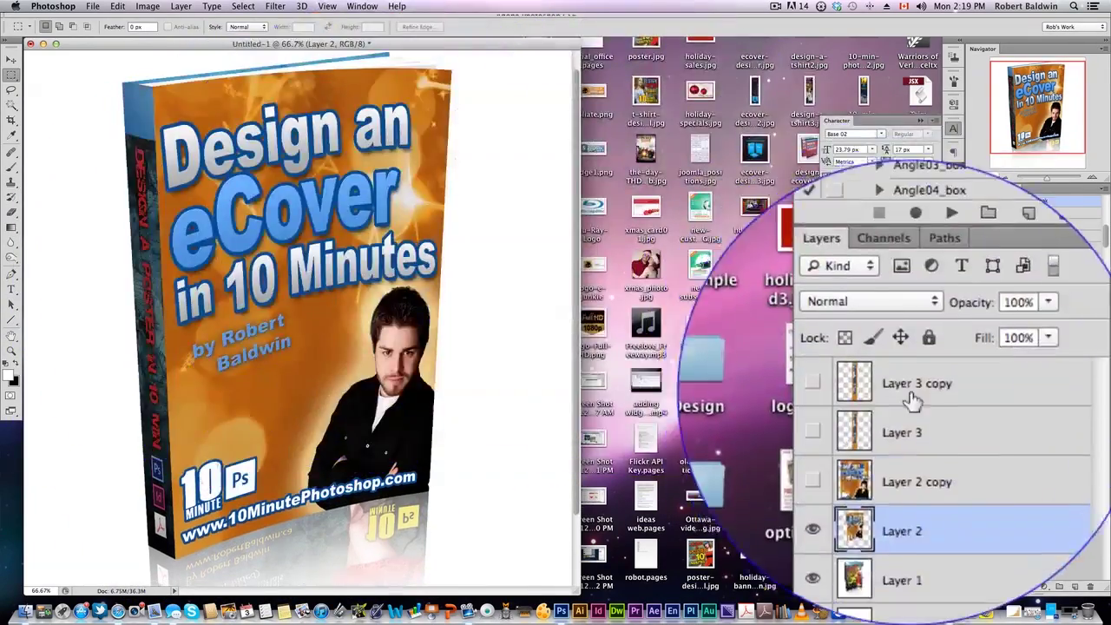
- Show Layer 3 and reposition the spine artwork over the book with Free Transform
click(1011, 414)
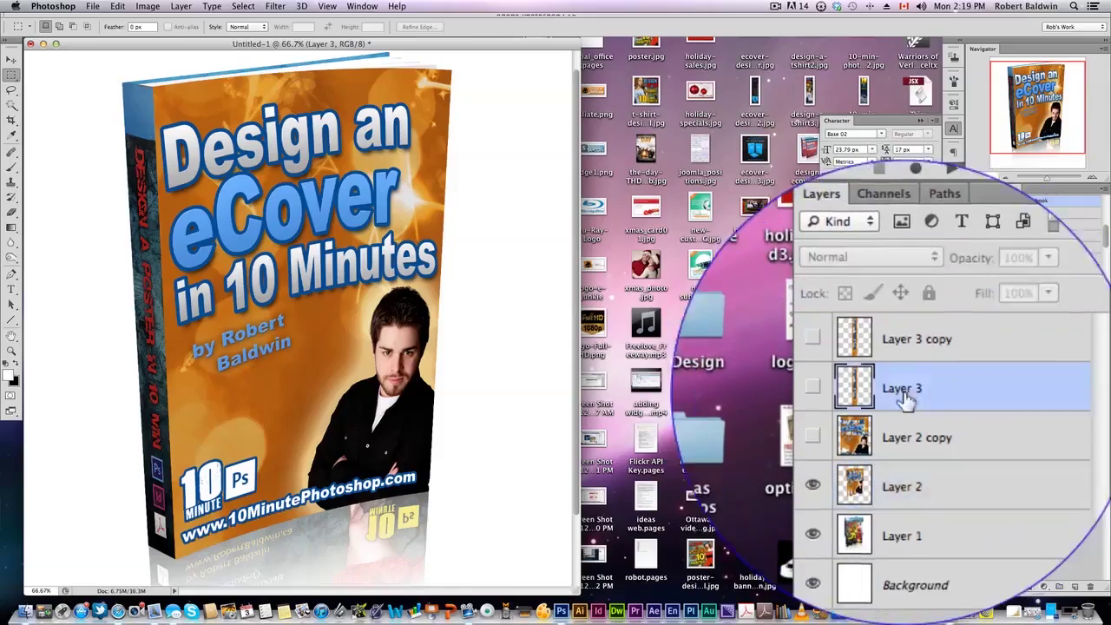
click(973, 414)
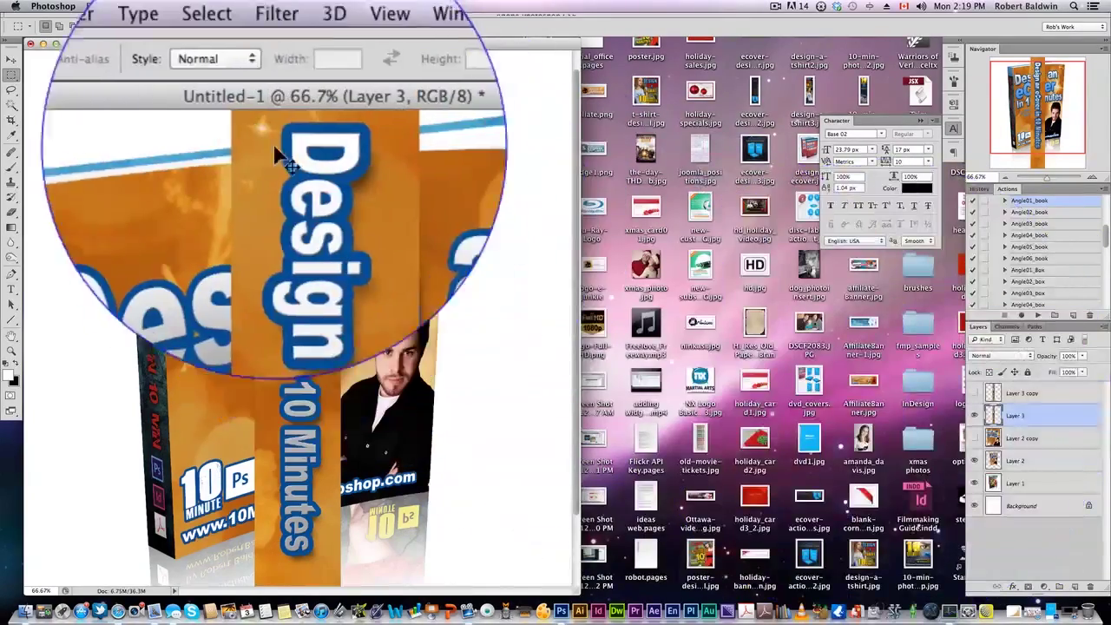
key(super+t)
drag(289, 161, 285, 258)
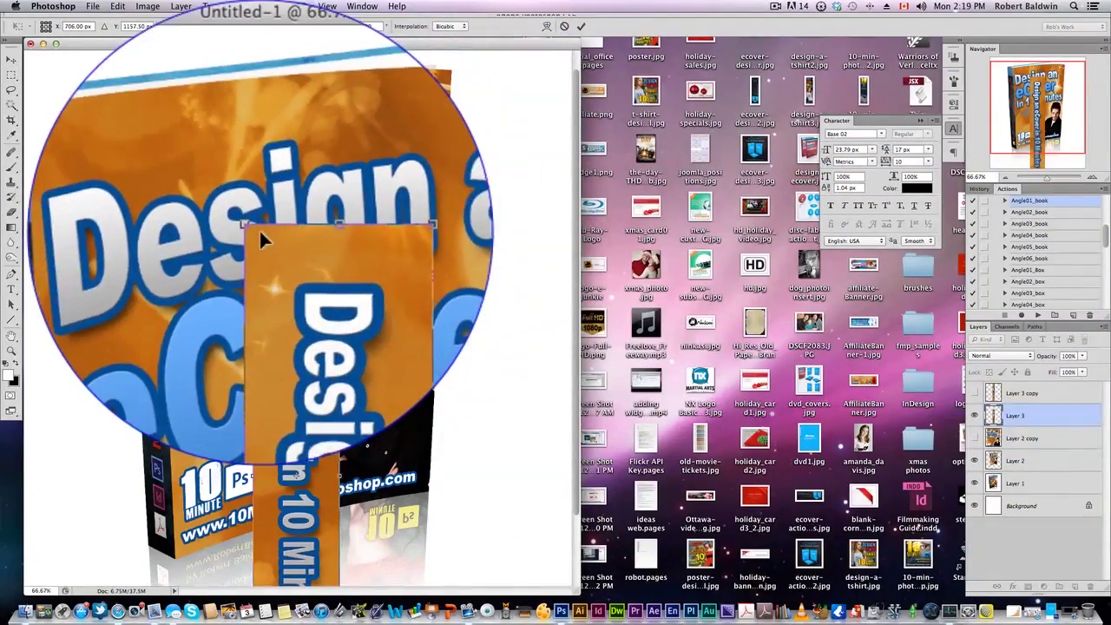
mouse_move(251, 233)
mouse_down()
mouse_move(272, 291)
mouse_move(268, 395)
mouse_move(232, 242)
mouse_up()
click(232, 233)
- Distort the spine artwork so its top corners line up with the top of the book's spine
key(super+plus)
key(super+plus)
key(super+plus)
key(super+plus)
drag(226, 182, 359, 280)
drag(312, 240, 330, 238)
- Fit the bottom corners of the spine artwork to the base of the book's spine and apply the transformation
drag(342, 521, 335, 148)
drag(403, 283, 429, 541)
drag(252, 311, 339, 324)
drag(171, 314, 350, 400)
key(Return)
key(super+minus)
key(super+minus)
key(super+minus)
key(super+minus)
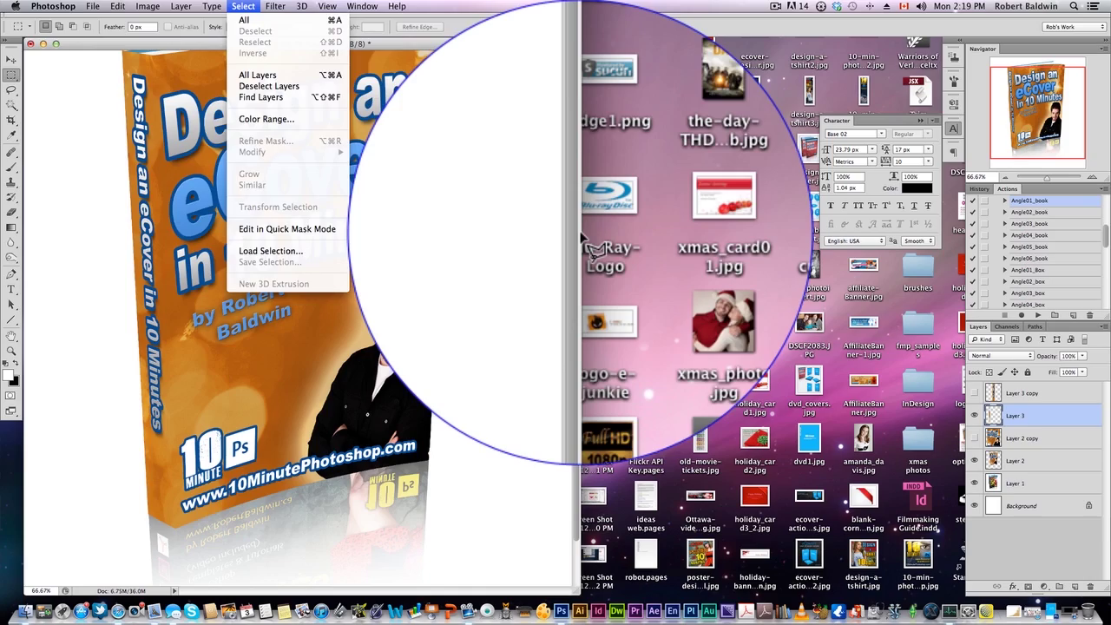
- Darken the spine artwork on Layer 3 with a Curves adjustment that pulls the highlight end down
mouse_move(213, 8)
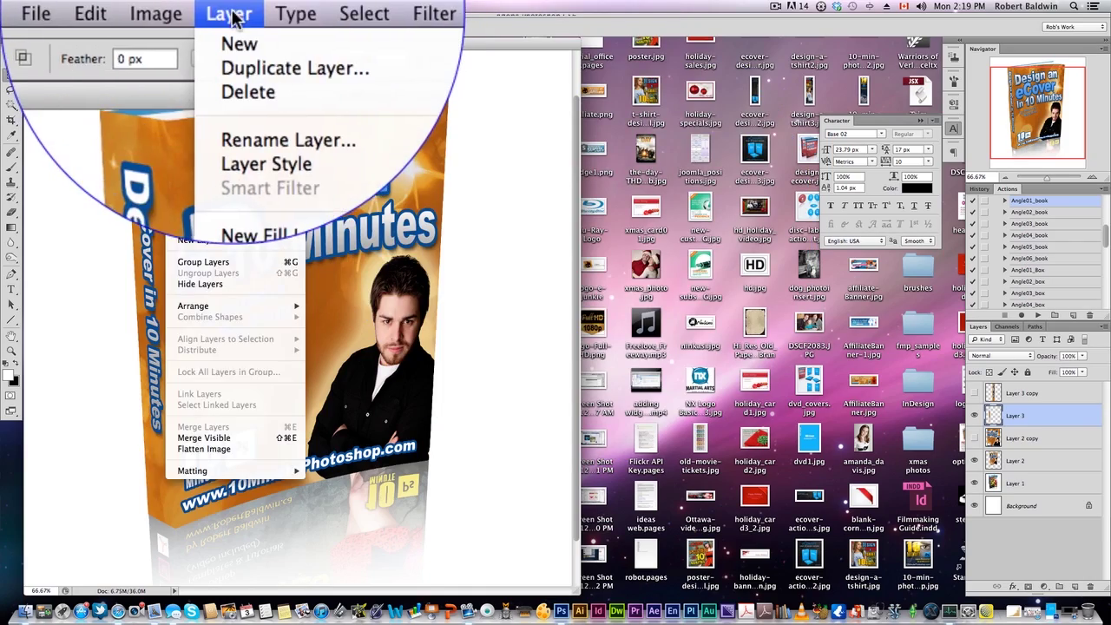
mouse_move(160, 41)
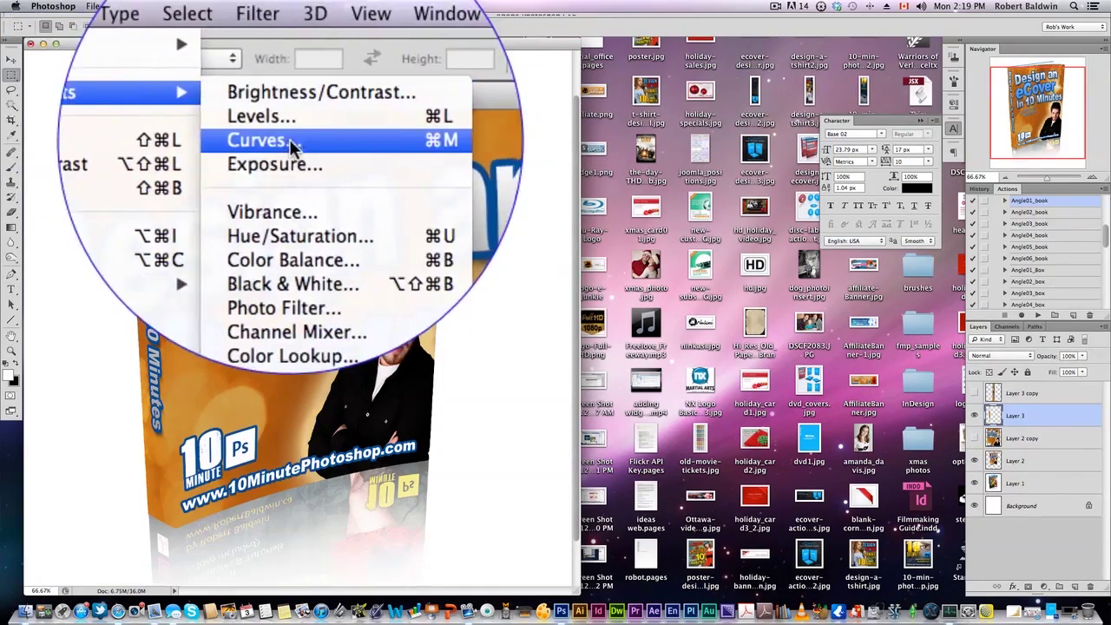
click(282, 62)
drag(811, 209, 812, 226)
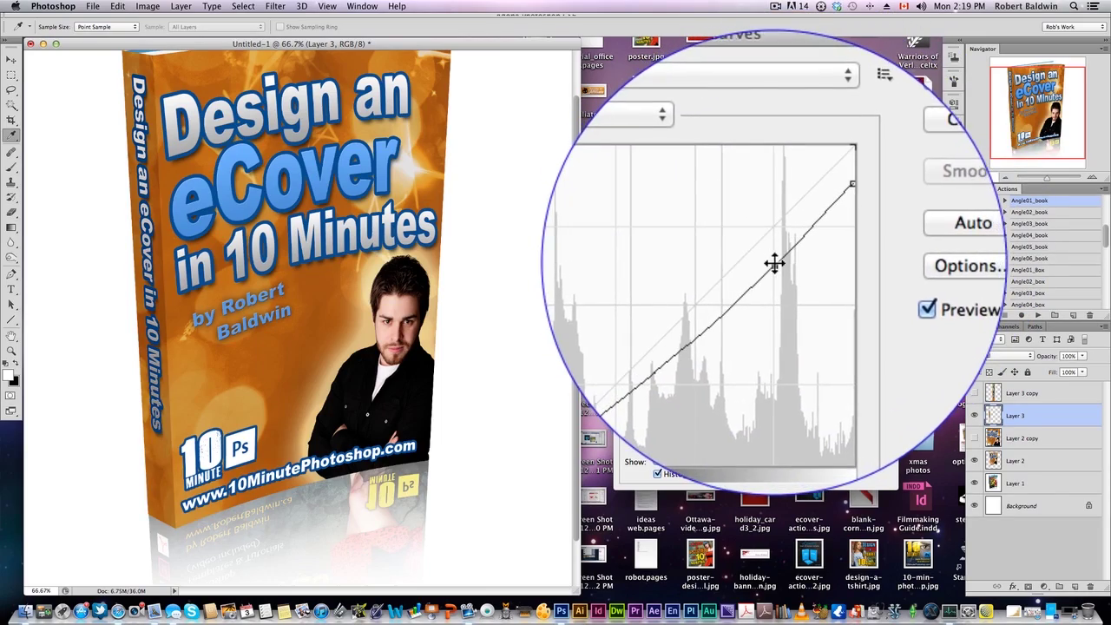
click(870, 176)
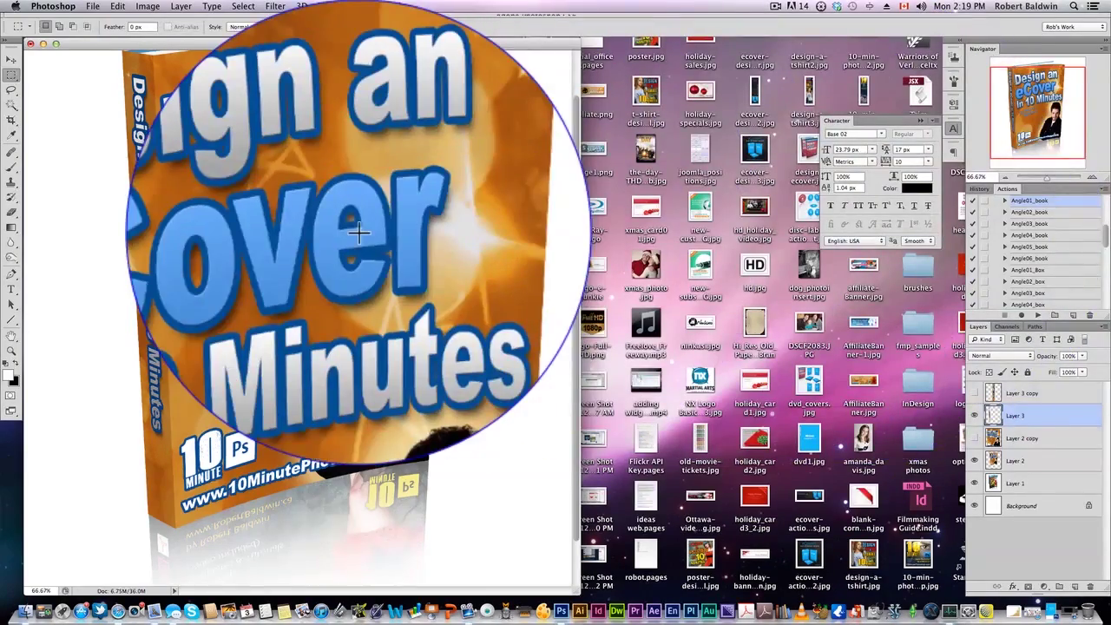
- Show Layer 2 copy, scale the cover artwork down with Free Transform, and flip it vertically for the reflection
key(super+minus)
drag(440, 536, 784, 577)
drag(782, 521, 794, 574)
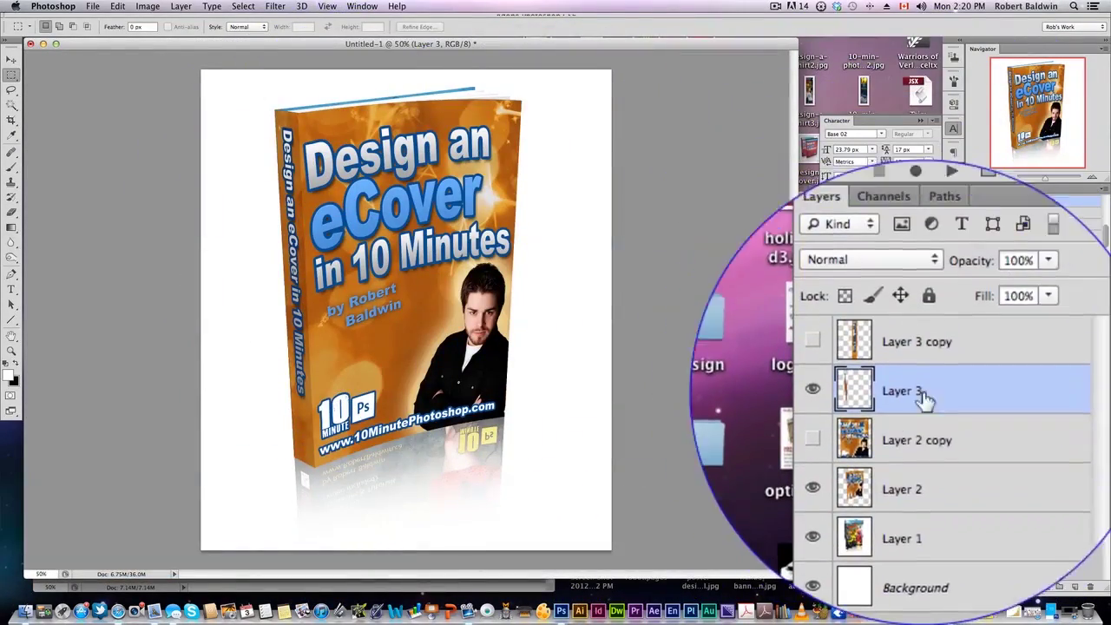
click(933, 394)
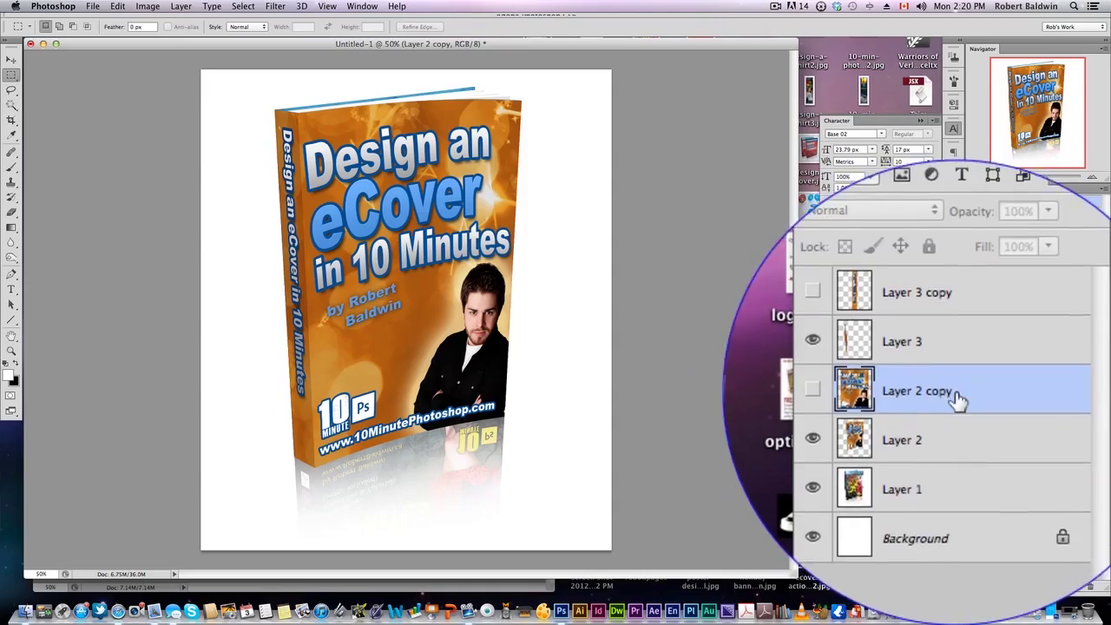
click(832, 384)
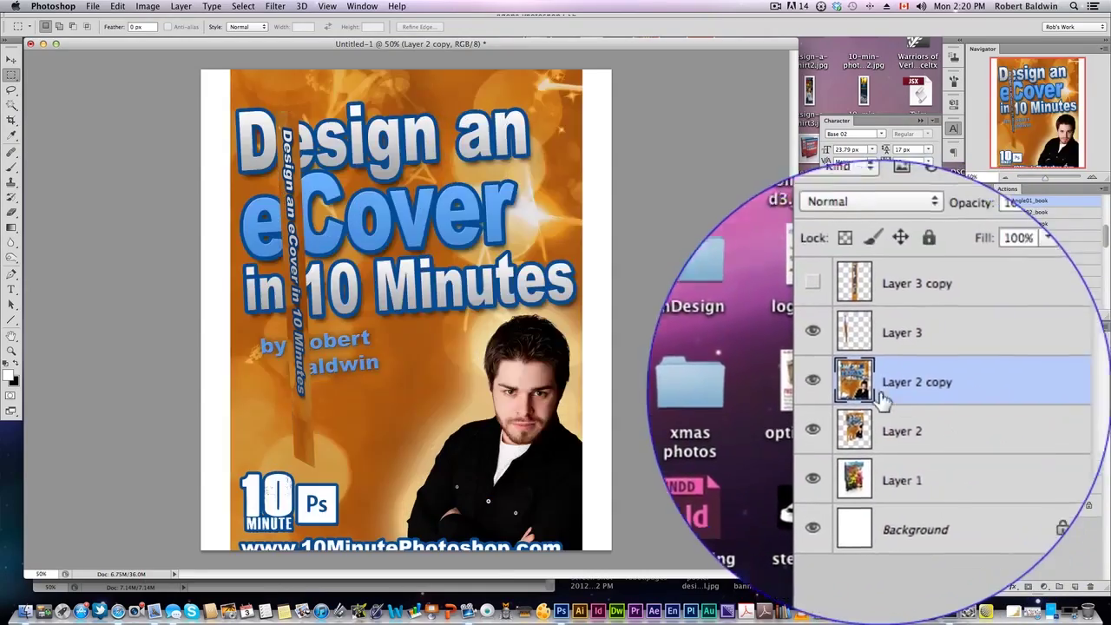
key(super+t)
drag(231, 153, 382, 334)
right_click(383, 339)
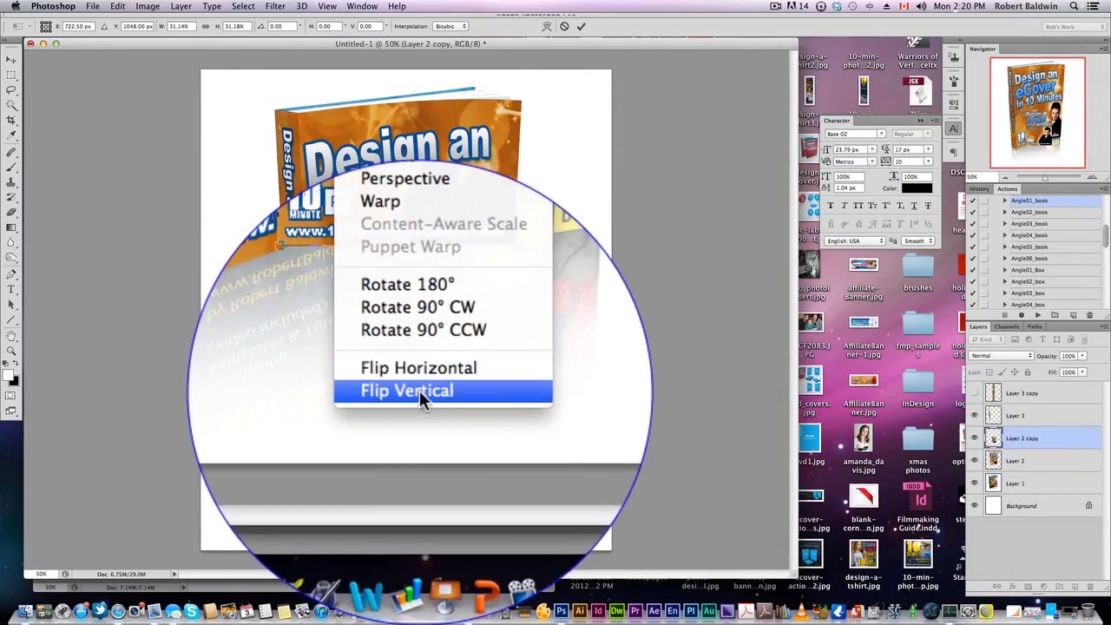
click(419, 391)
- Distort the flipped cover artwork beneath the book so its corners follow the front cover's base and perspective
drag(405, 318, 499, 401)
right_click(421, 390)
click(443, 392)
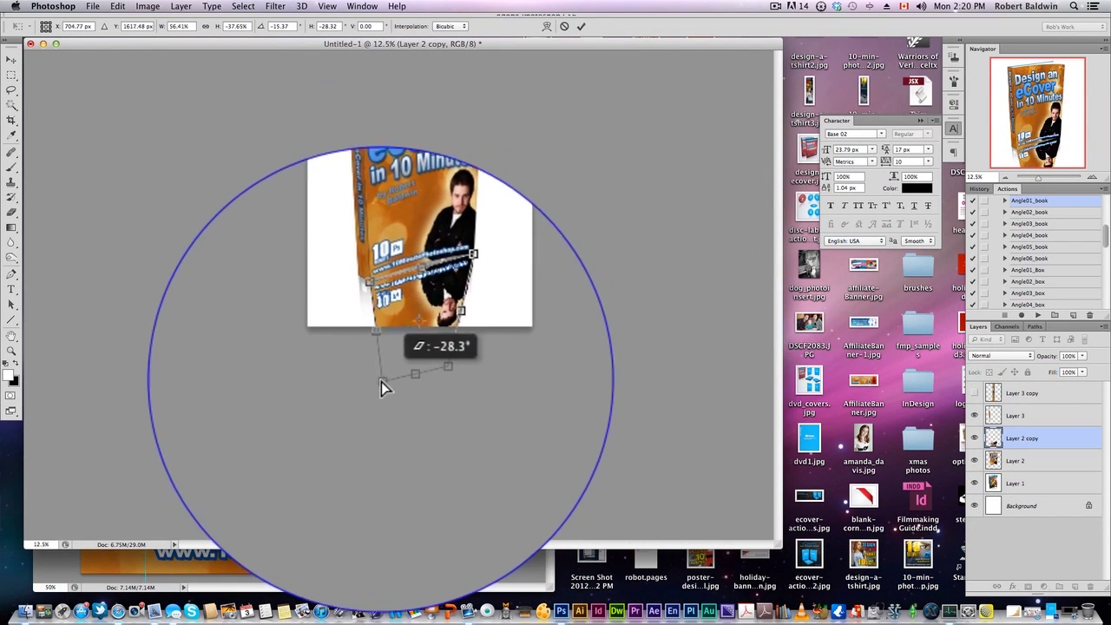
mouse_move(374, 397)
mouse_down()
mouse_move(425, 390)
mouse_move(373, 392)
mouse_up()
key(super+equal)
key(super+equal)
key(super+equal)
key(super+equal)
key(super+equal)
key(super+equal)
key(super+equal)
key(super+equal)
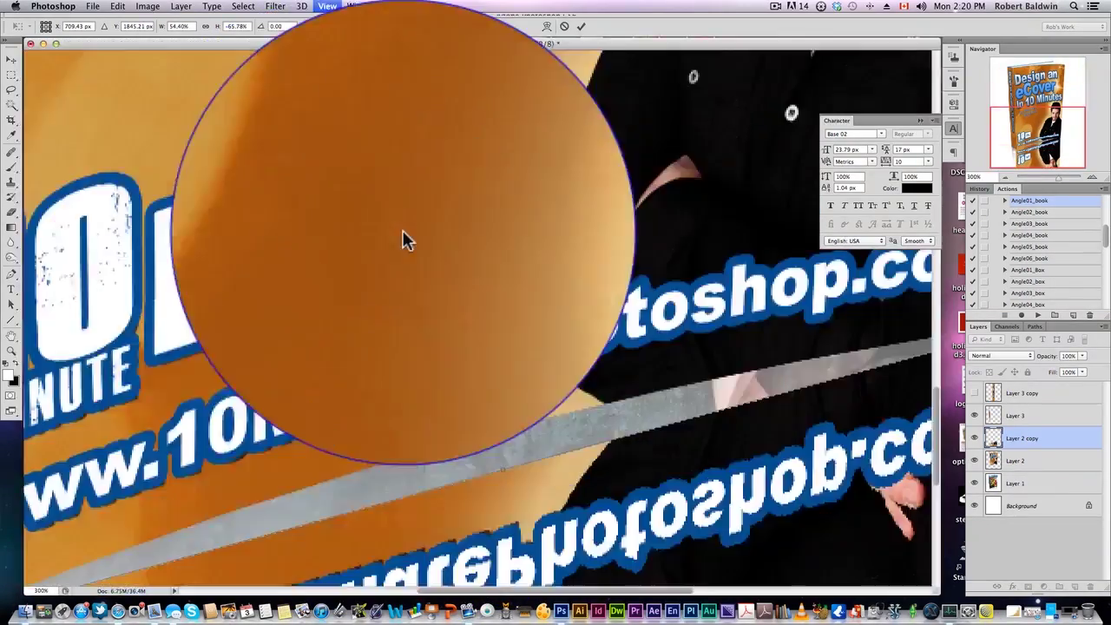
drag(139, 512, 342, 251)
drag(664, 243, 502, 285)
- Warp the flipped cover's upper edge to follow the curved lower edge of the book
right_click(502, 285)
click(518, 322)
key(super+minus)
drag(366, 453, 359, 417)
drag(384, 573, 484, 322)
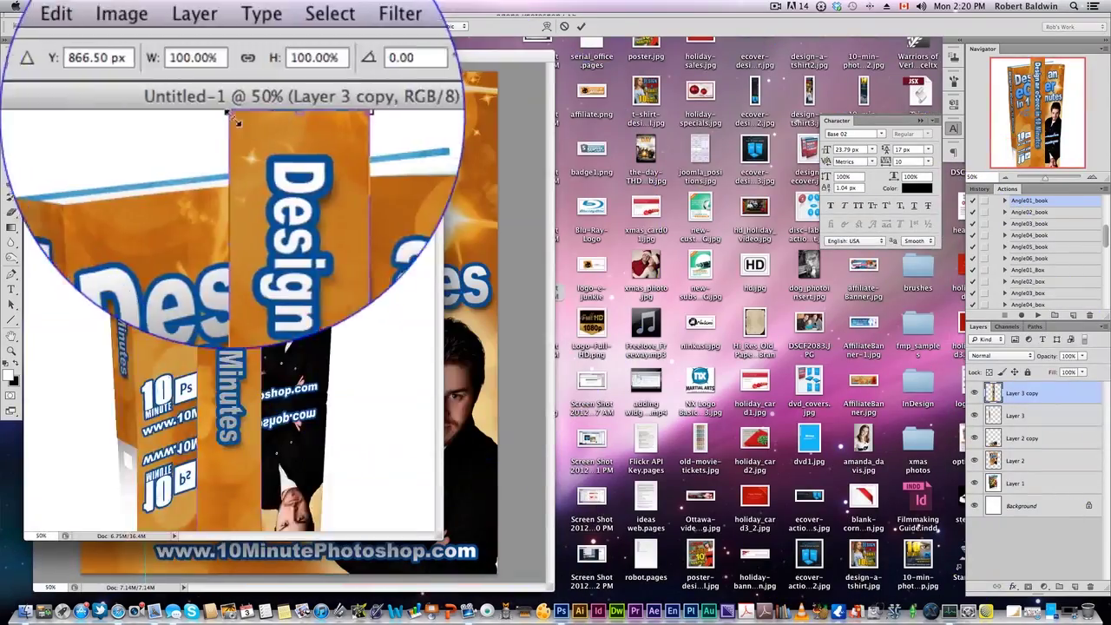
- Fit the flipped spine artwork of Layer 3 copy below the book's spine as its reflection and apply the transformation
key(Return)
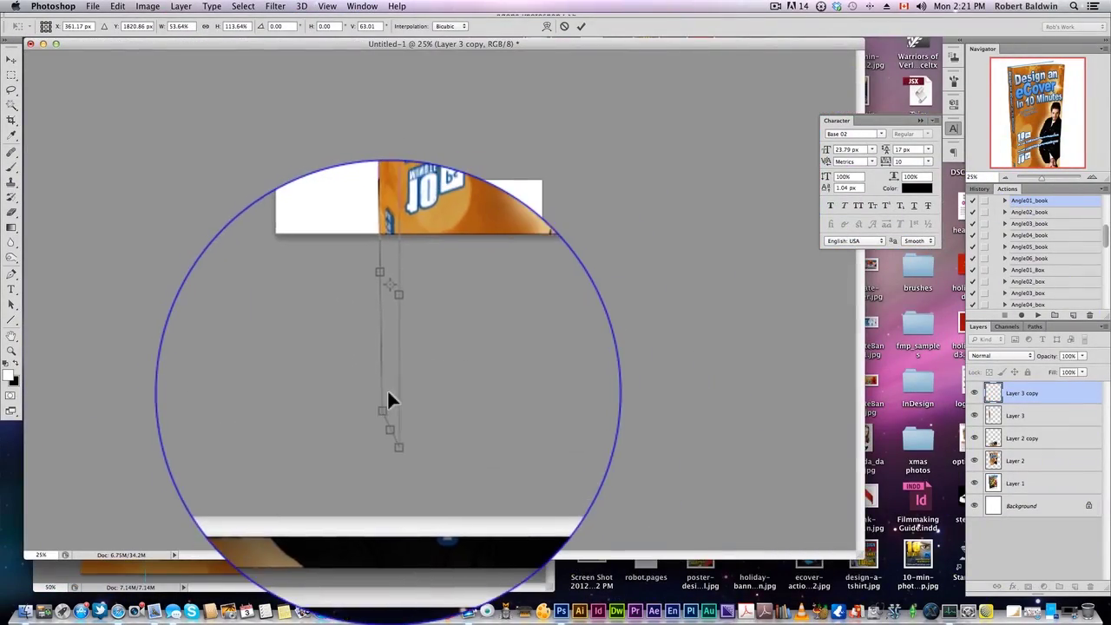
key(Return)
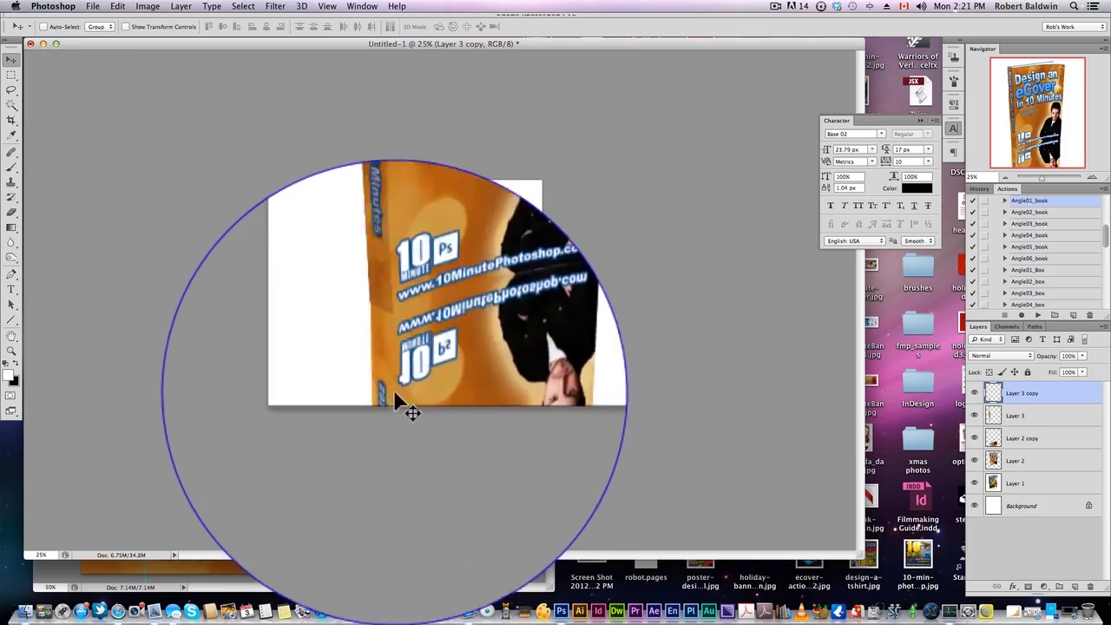
- Move Layer 3 copy below Layer 3 and merge it with Layer 2 copy into one reflection layer
shift+click(902, 393)
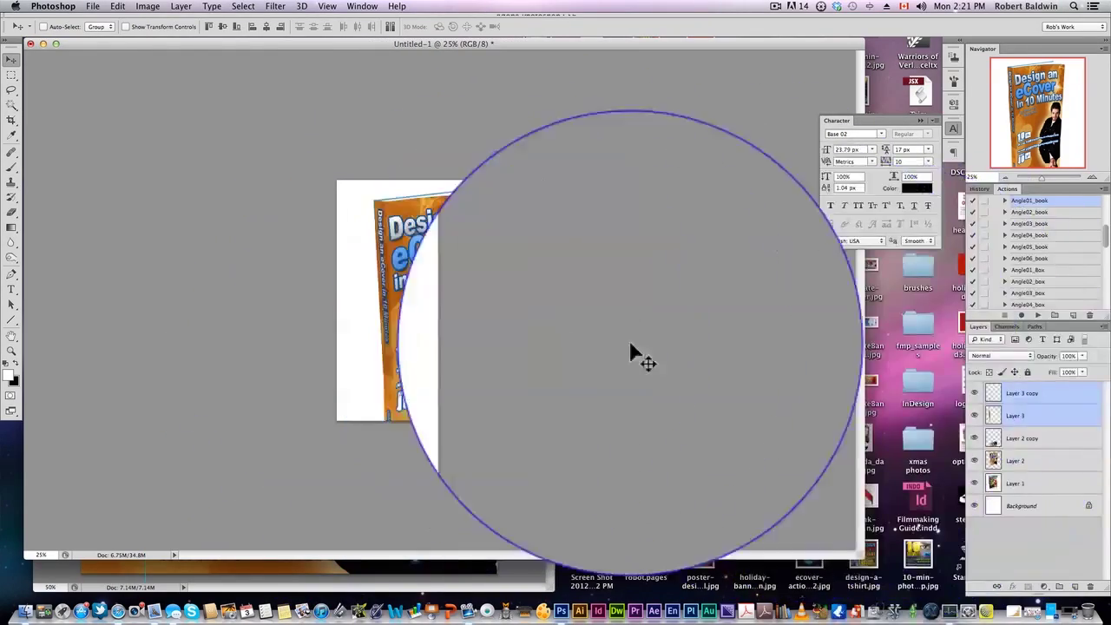
click(1020, 418)
click(1008, 394)
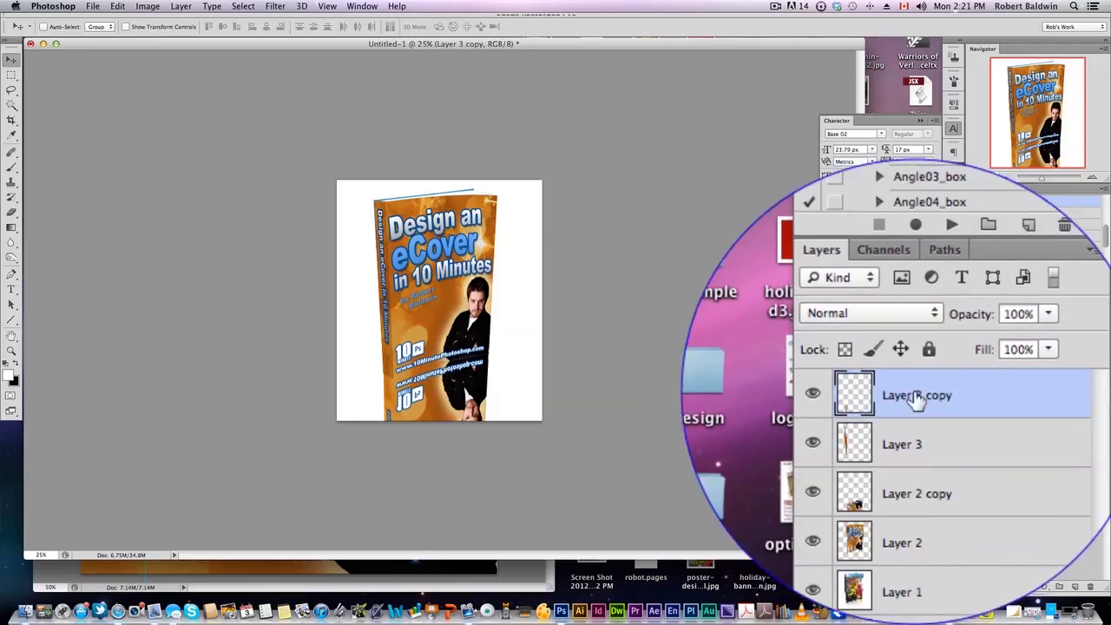
drag(952, 393, 936, 399)
shift+click(927, 399)
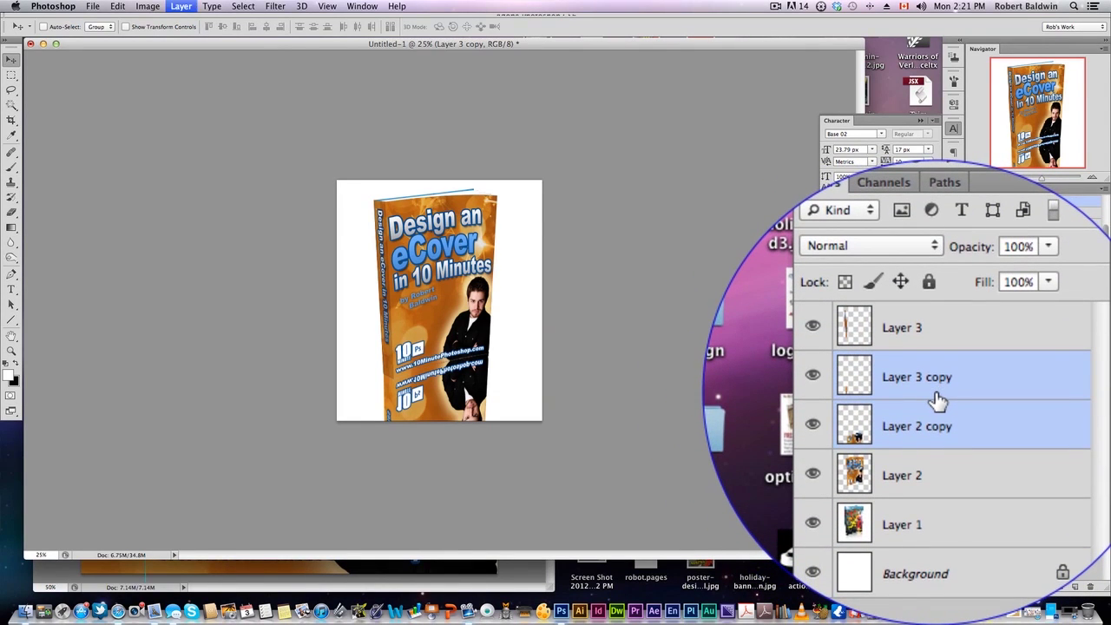
key(super+e)
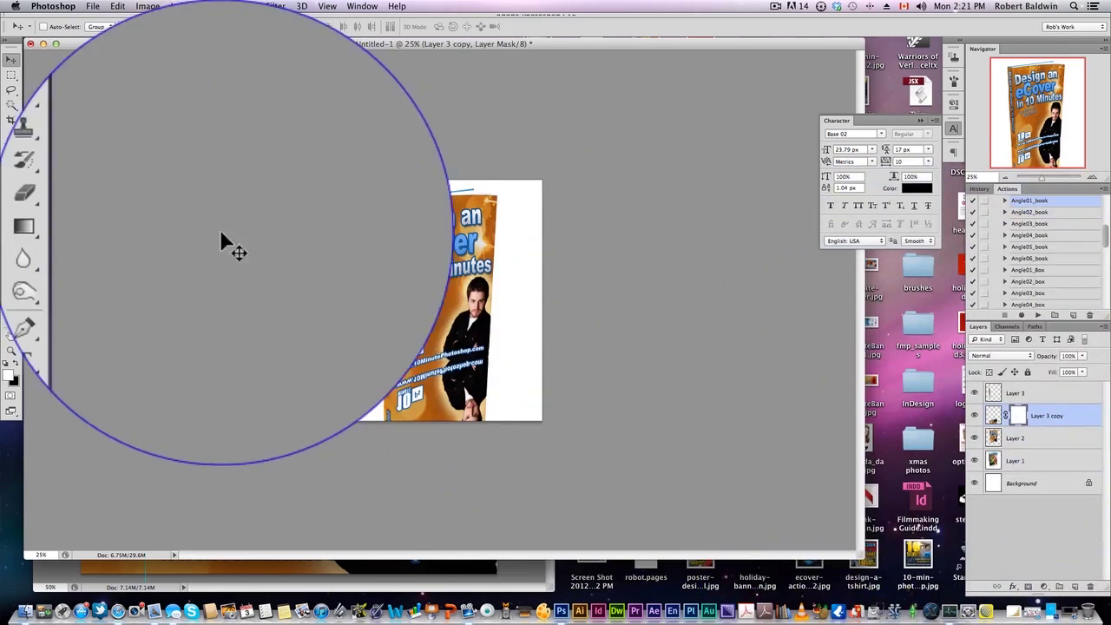
- Fade the merged reflection out toward the page bottom with a vertical black-to-white gradient on its layer mask
drag(427, 339, 432, 420)
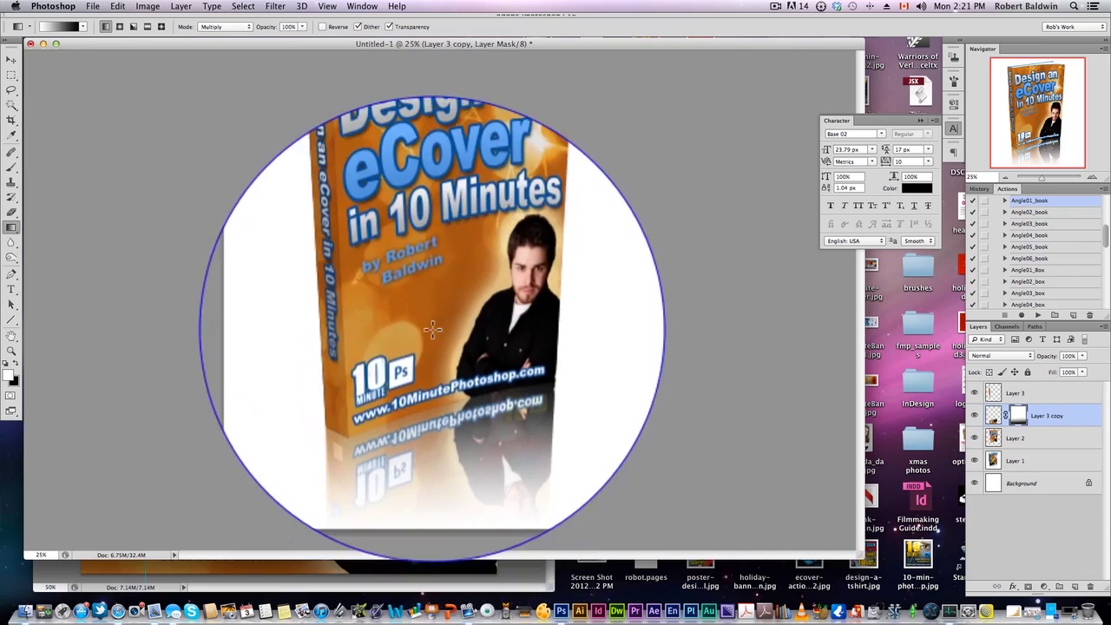
drag(431, 313, 434, 393)
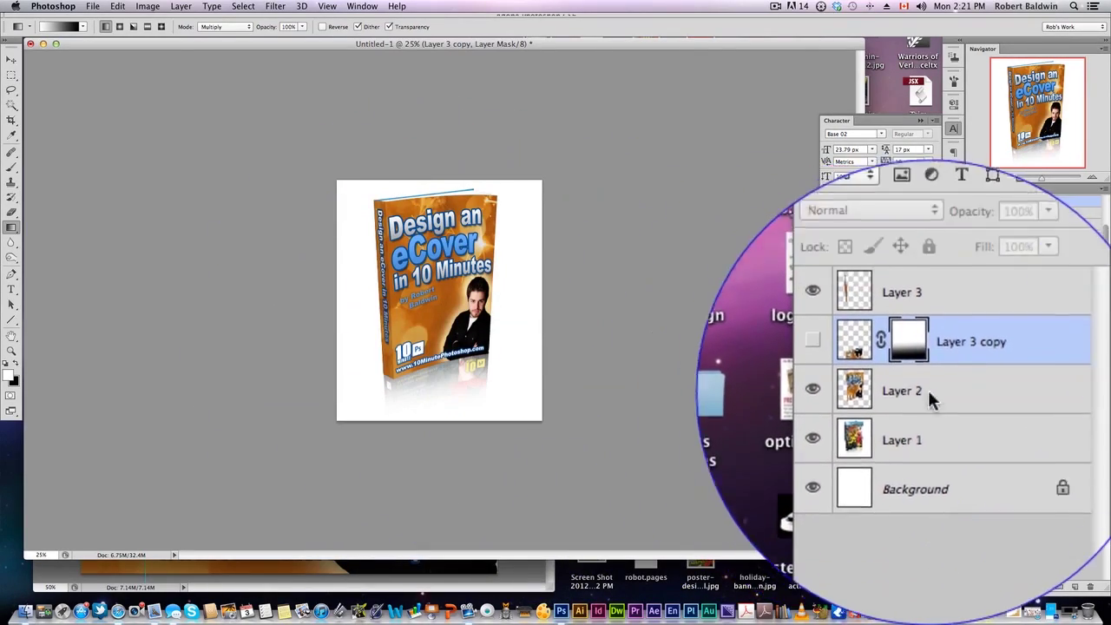
- Outline the mockup's original reflection on Layer 1 with the Polygonal Lasso Tool and delete it
click(918, 395)
click(878, 398)
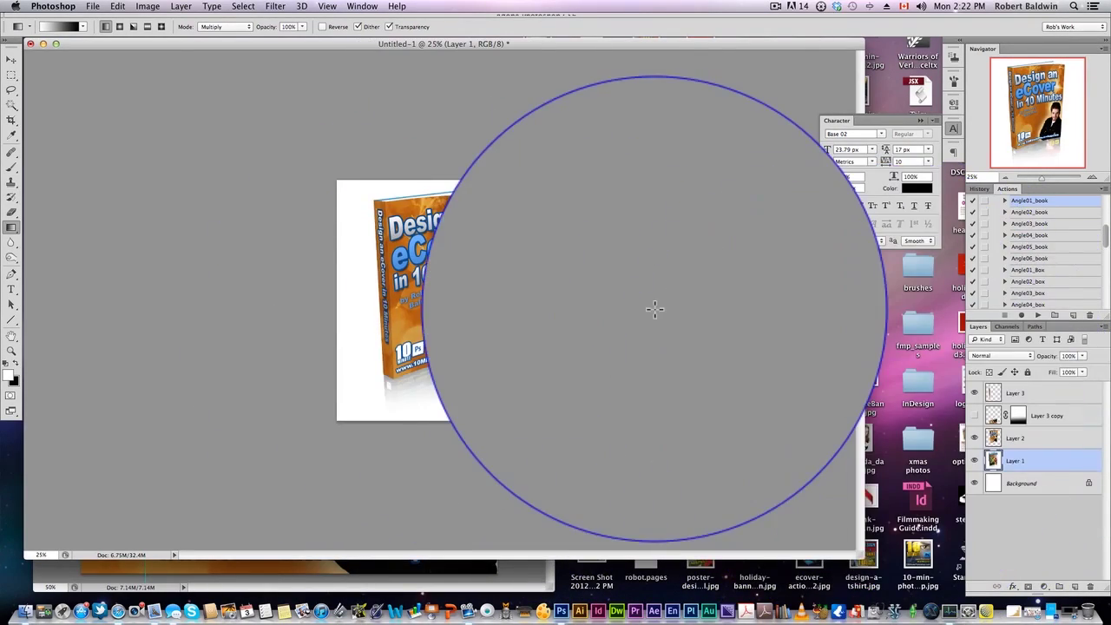
key(super+plus)
key(super+plus)
key(super+plus)
key(super+plus)
drag(432, 290, 406, 94)
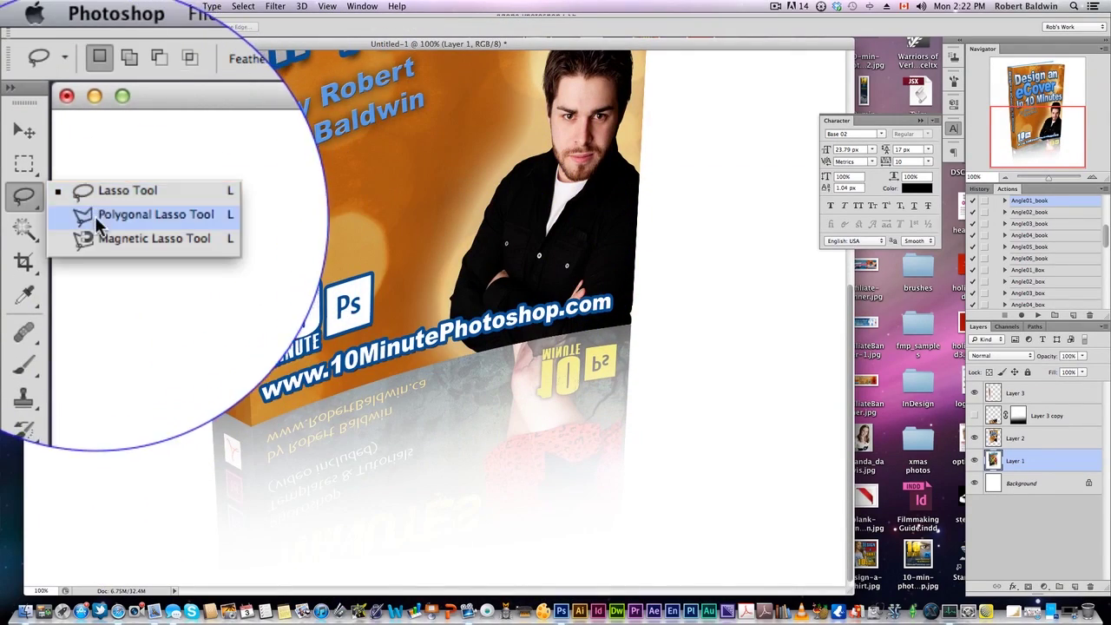
click(95, 221)
click(201, 371)
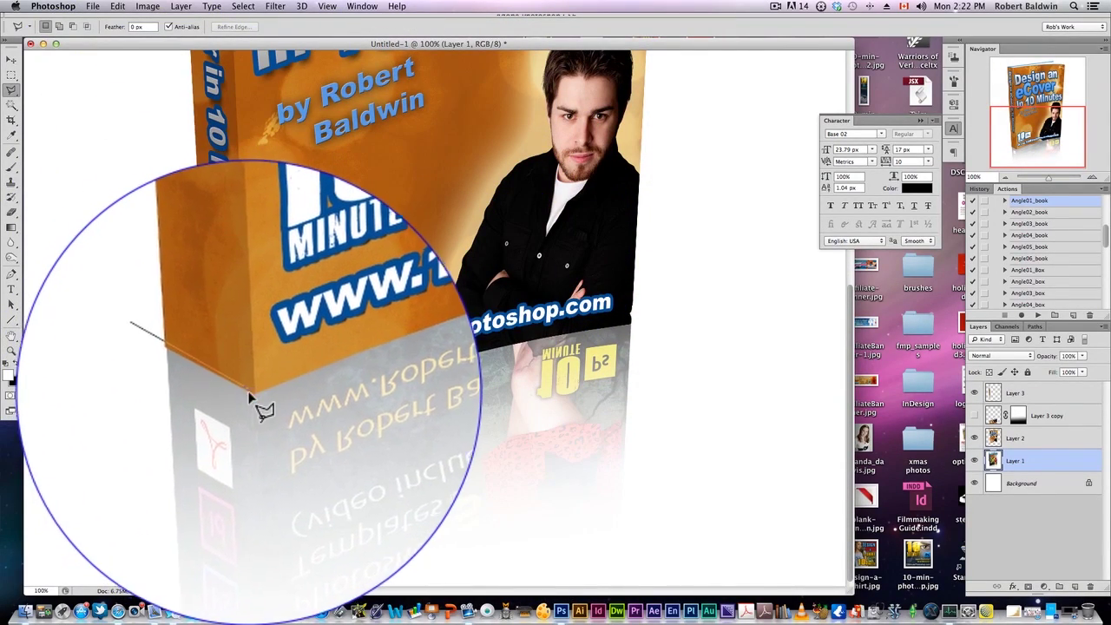
click(251, 393)
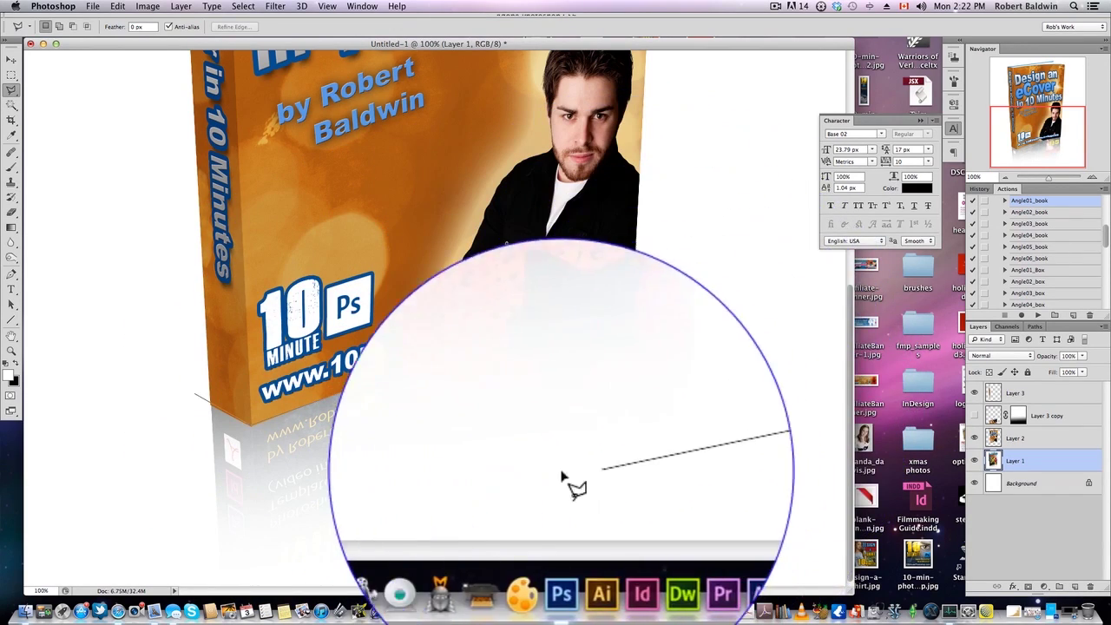
click(256, 528)
click(158, 515)
click(143, 425)
click(232, 396)
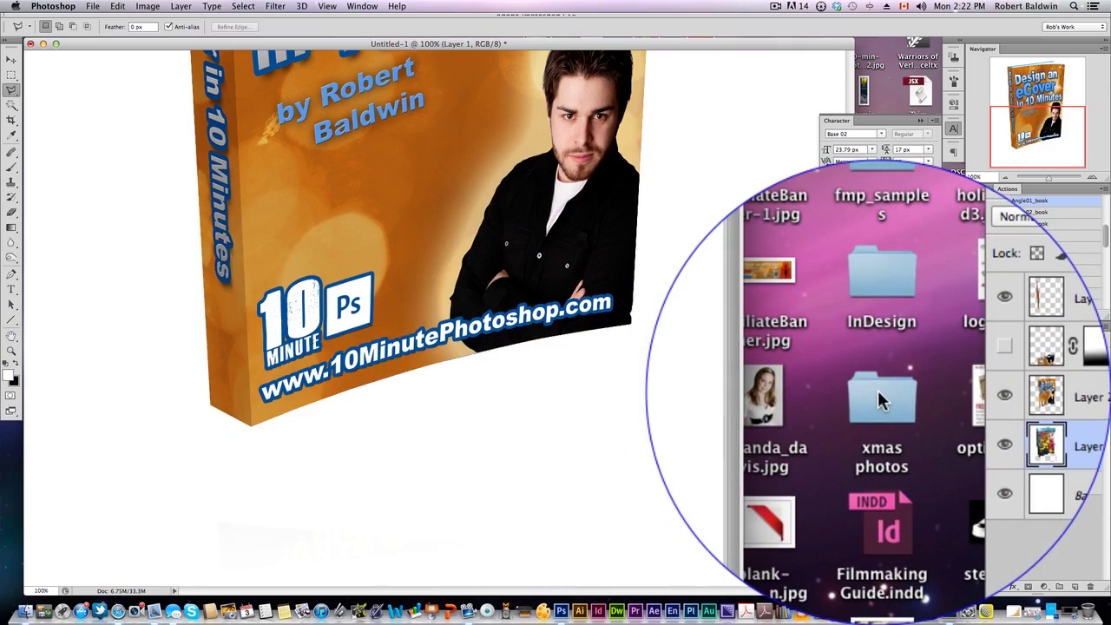
- Turn the visibility of the masked reflection layer, Layer 3 copy, back on
click(880, 382)
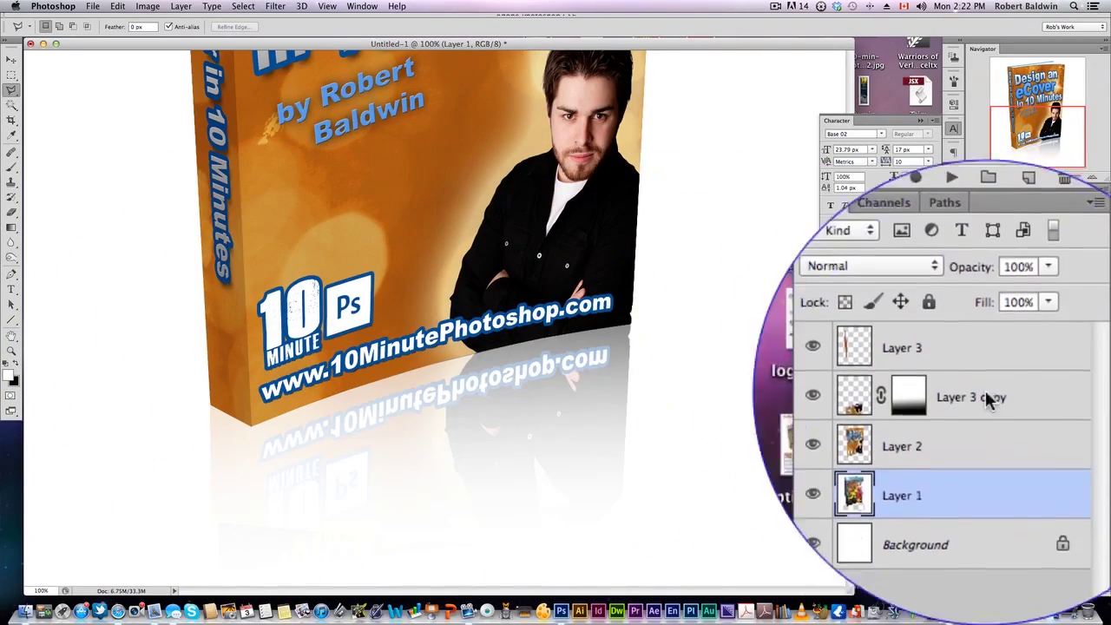
key(super+minus)
key(super+minus)
key(super+minus)
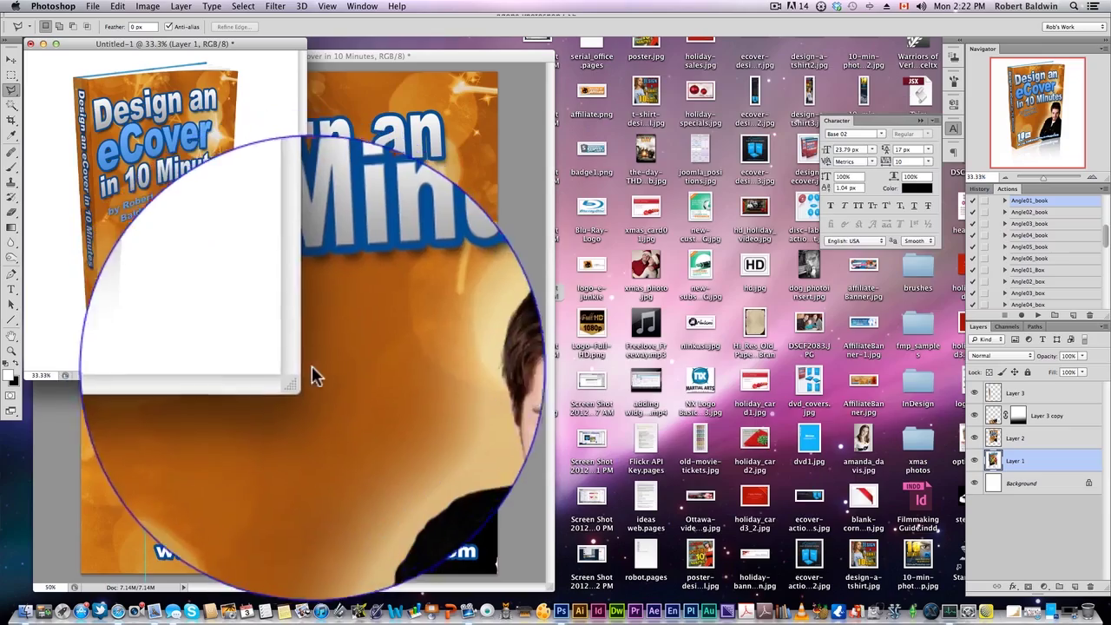
drag(308, 378, 772, 564)
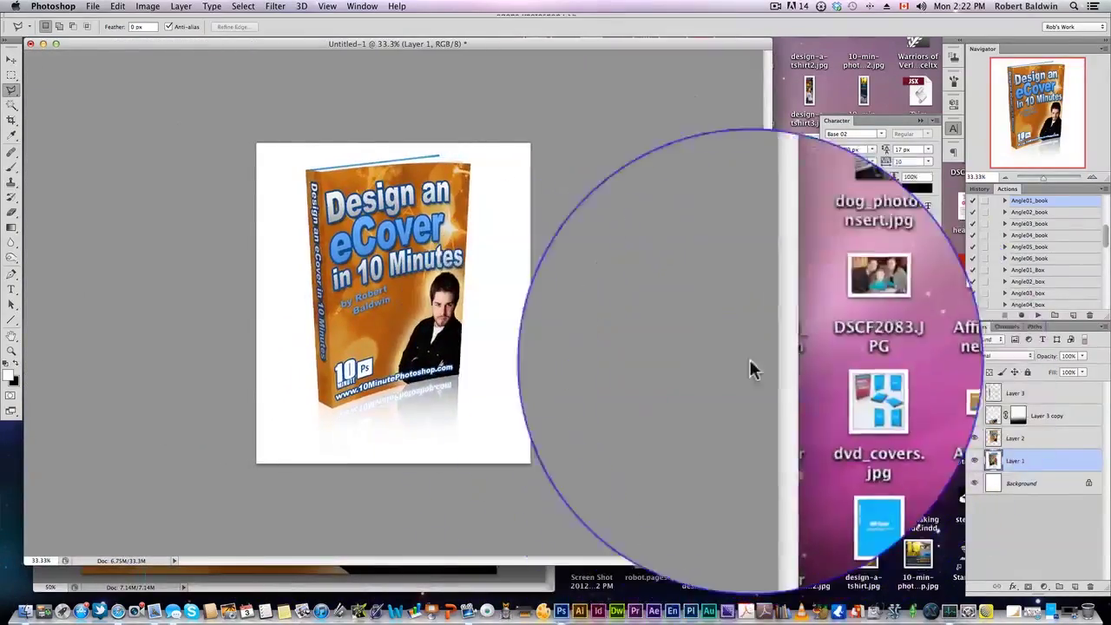
- Copy the front cover area from cover1.psd and paste it above Layer 1 in the book mockup document
drag(431, 40, 608, 47)
click(153, 193)
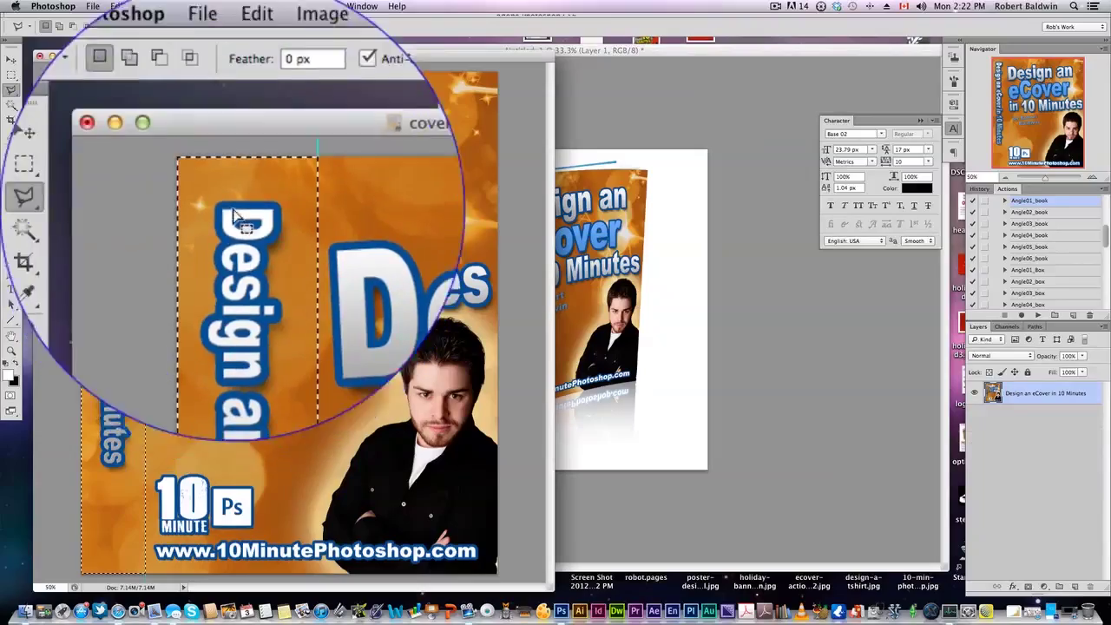
drag(497, 72, 145, 574)
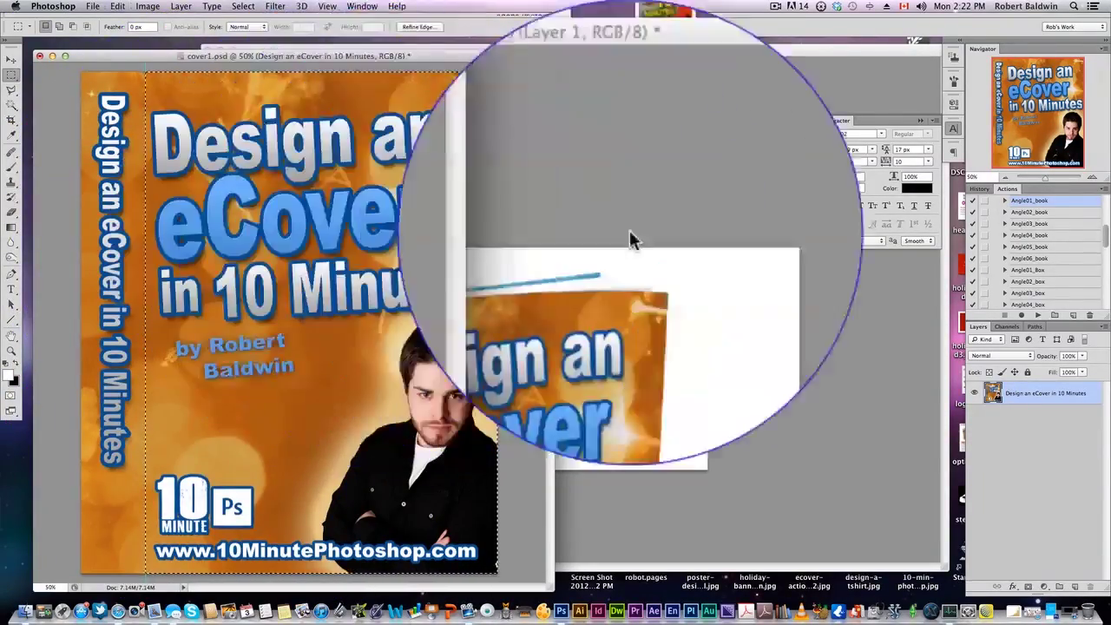
key(super+c)
click(629, 239)
key(super+v)
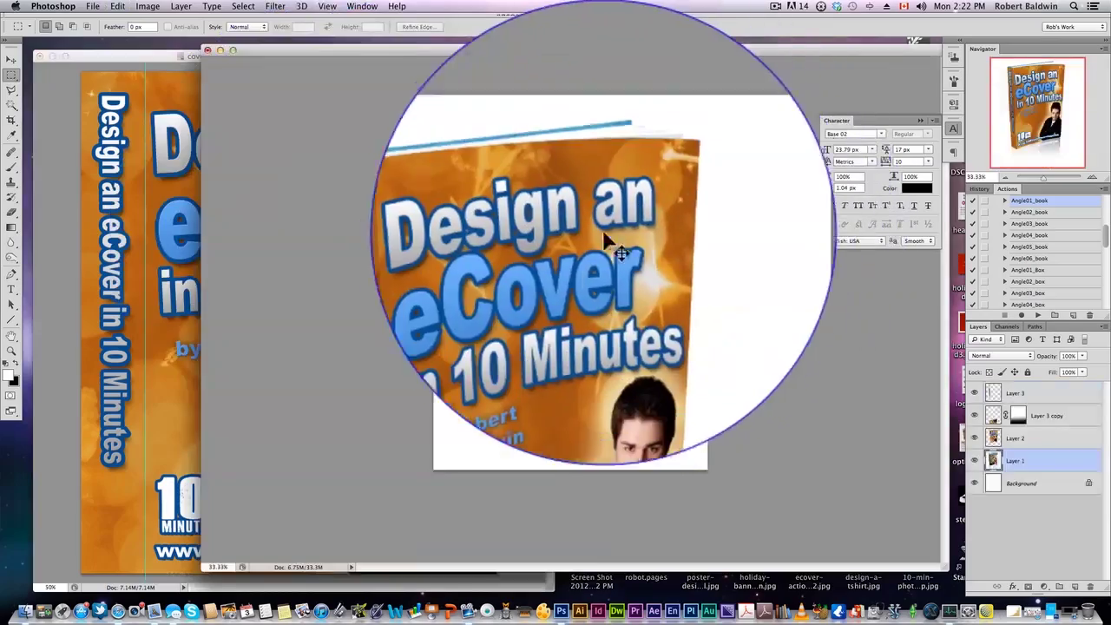
- Scale down the pasted cover on Layer 4 and distort its top corners to match the back cover's top edge
key(super+t)
drag(453, 233, 550, 224)
right_click(563, 249)
click(586, 305)
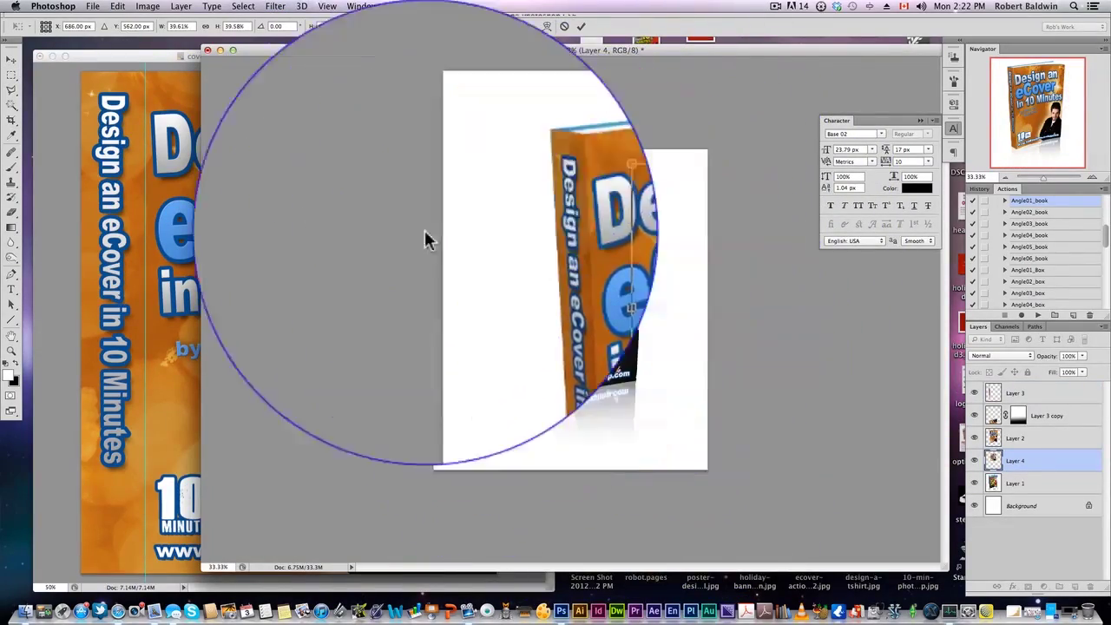
key(super+1)
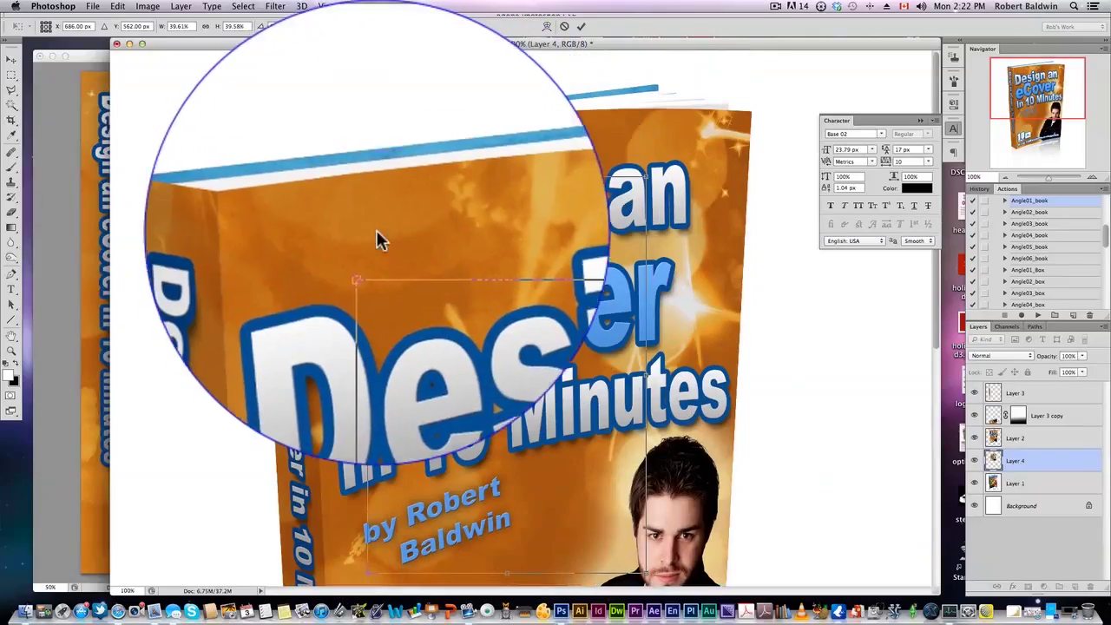
drag(374, 236, 259, 233)
drag(646, 234, 659, 178)
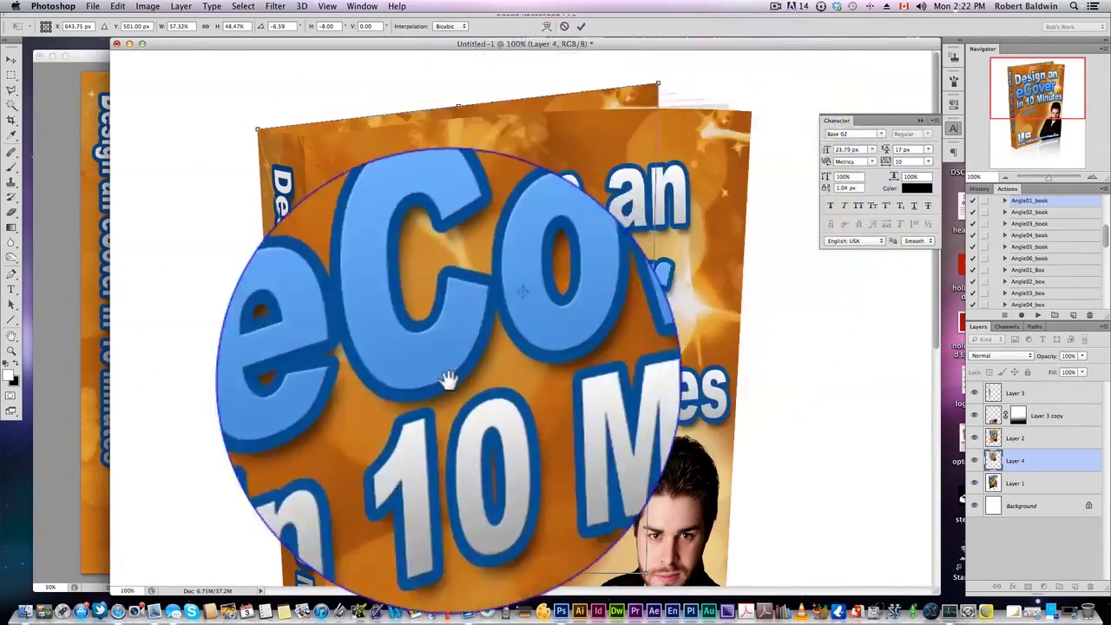
- Distort the bottom corners of Layer 4 toward the book's base, apply the transformation, and make Layer 1 active
space+drag(446, 380, 446, 231)
drag(371, 220, 304, 446)
drag(647, 218, 673, 365)
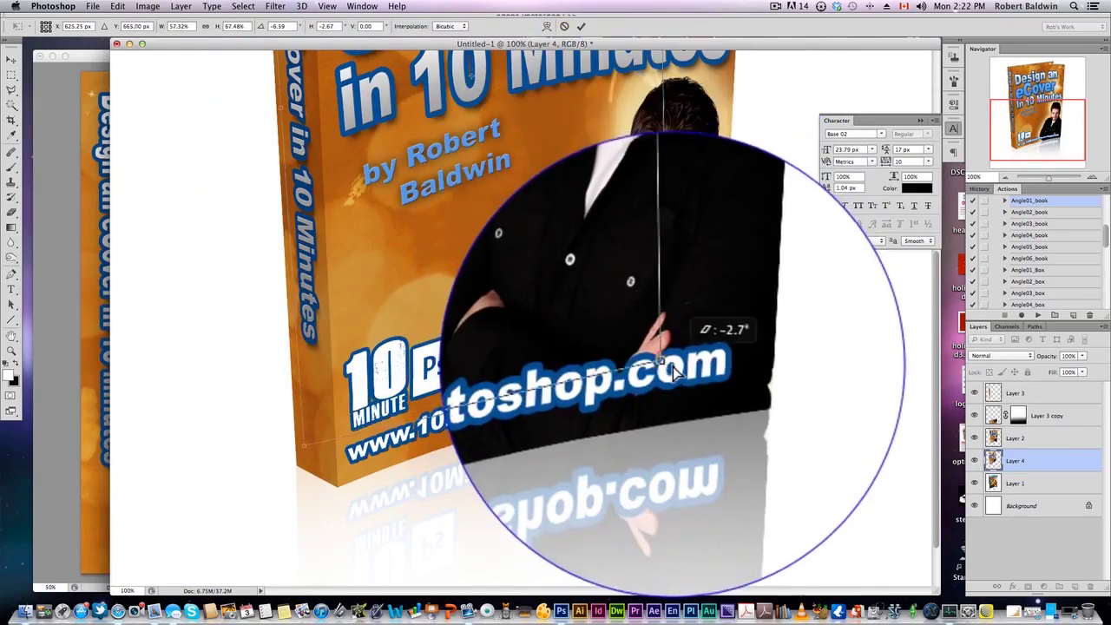
scroll(486, 236, up, 10)
key(Return)
click(1014, 483)
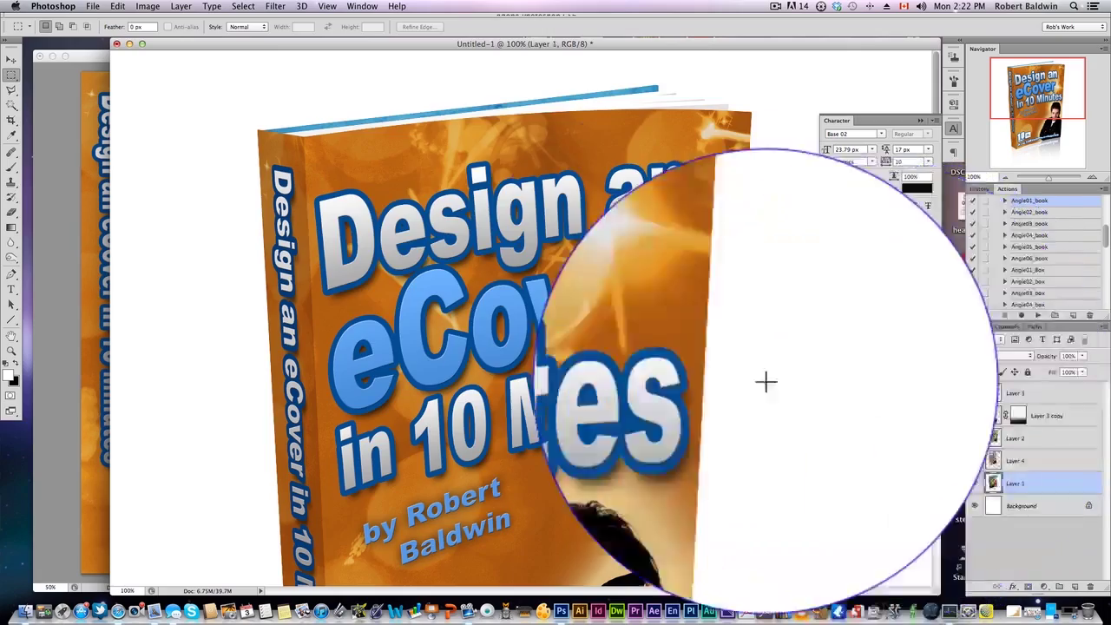
- Outline the blue back cover strip along the book's top edge with a Polygonal Lasso selection on Layer 1
key(super+plus)
key(super+plus)
mouse_move(243, 196)
mouse_down()
mouse_move(451, 377)
mouse_move(461, 350)
mouse_up()
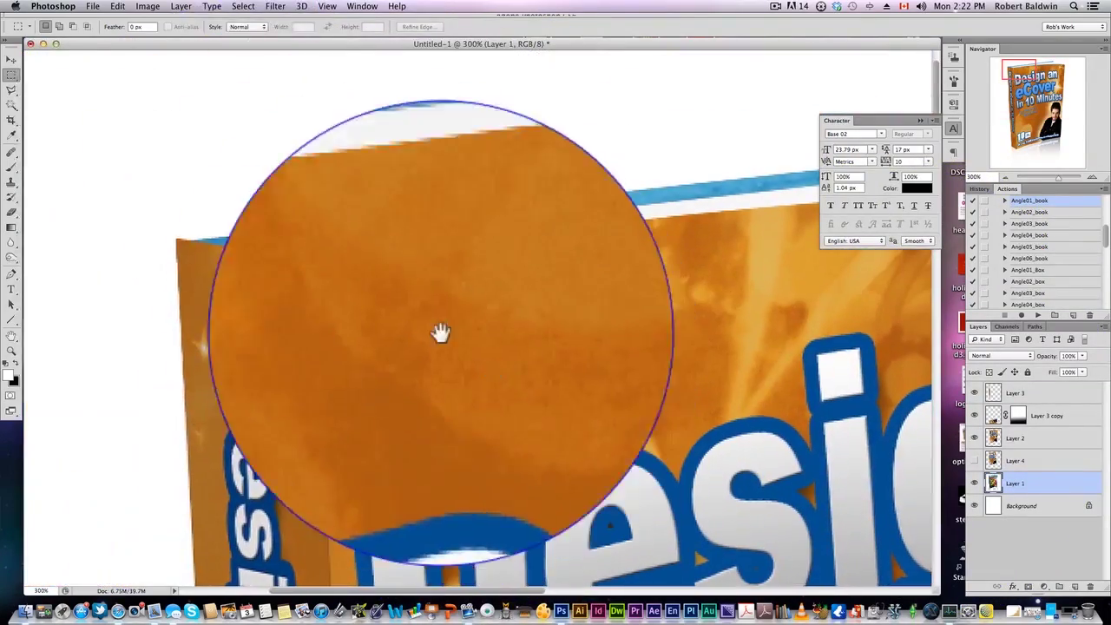
click(10, 92)
click(233, 240)
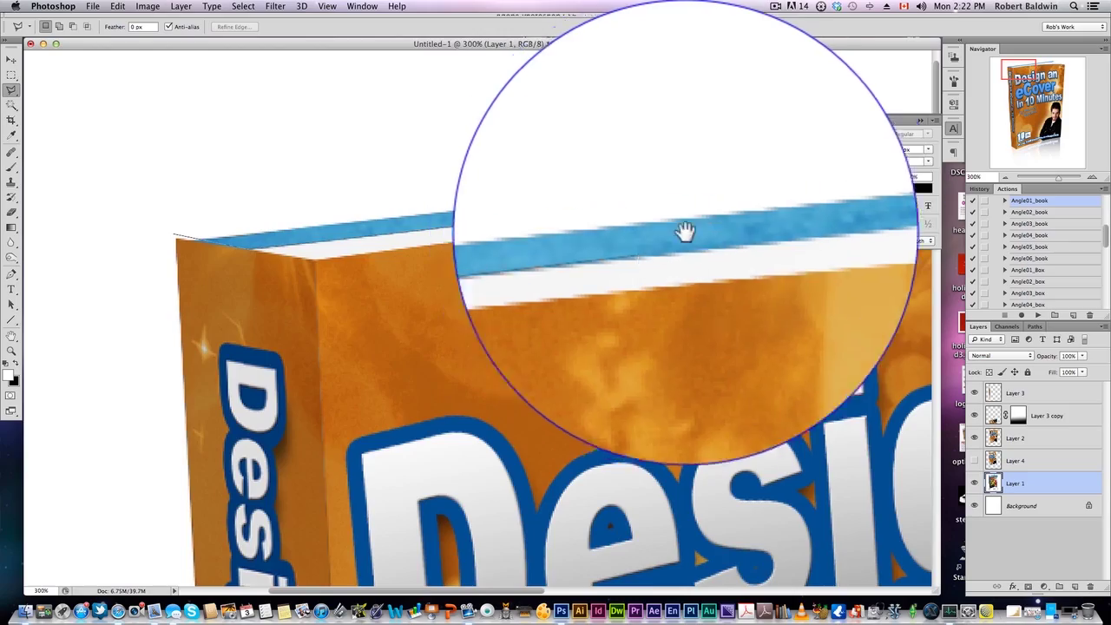
drag(685, 231, 402, 231)
drag(702, 232, 471, 232)
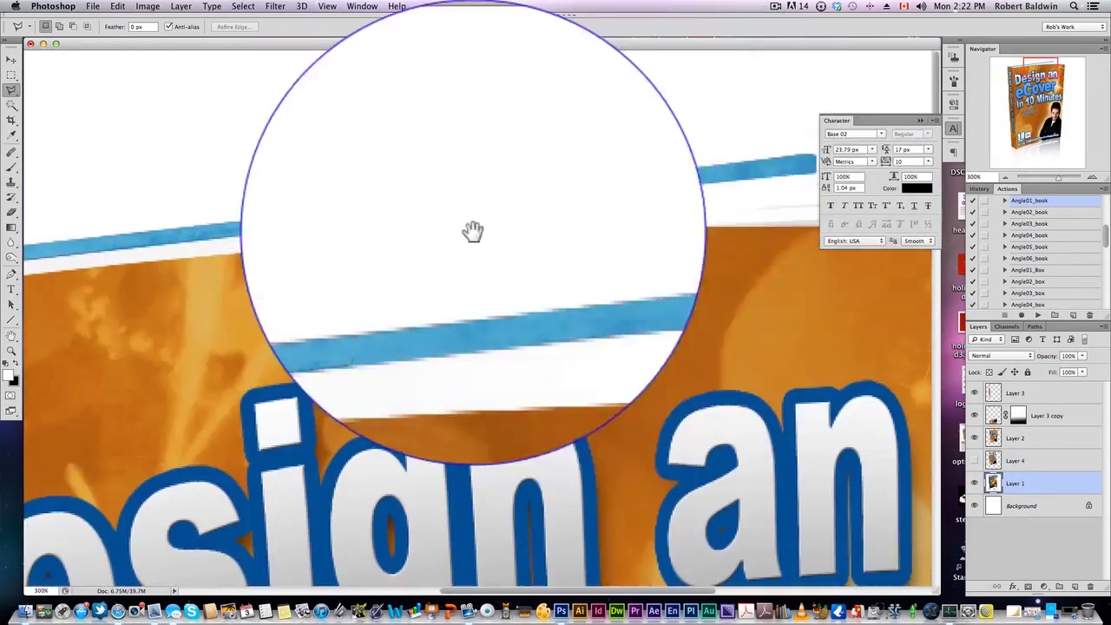
drag(703, 235, 560, 234)
click(670, 236)
click(675, 234)
drag(282, 234, 505, 233)
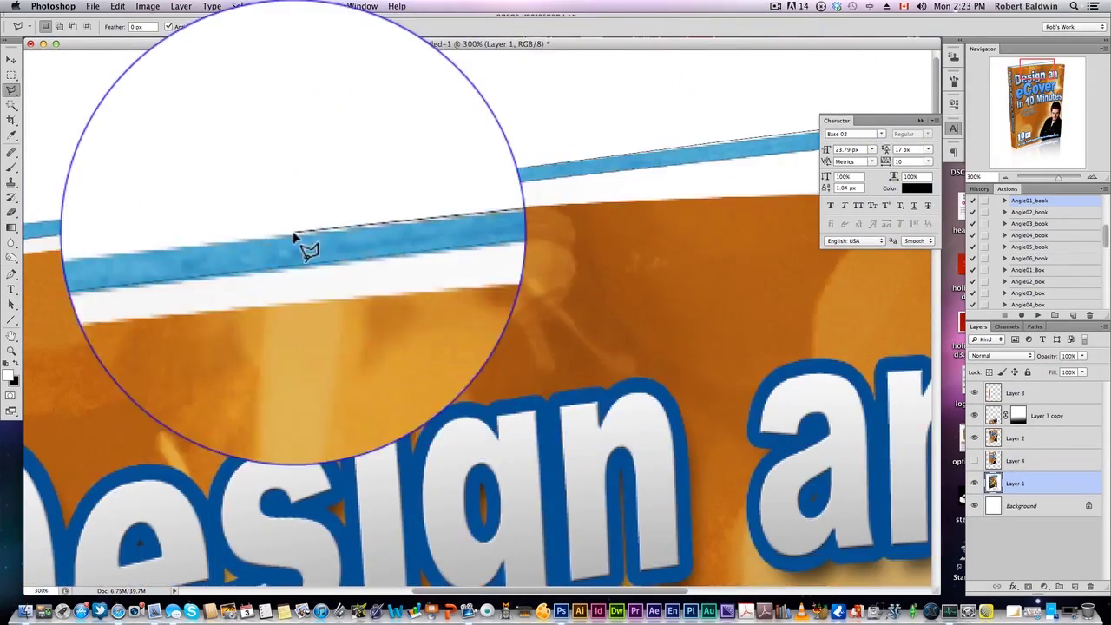
drag(87, 230, 438, 230)
click(122, 229)
- Make Layer 4 visible and active, and add a layer mask from the selection so its artwork covers only the back cover strip
click(850, 398)
click(812, 399)
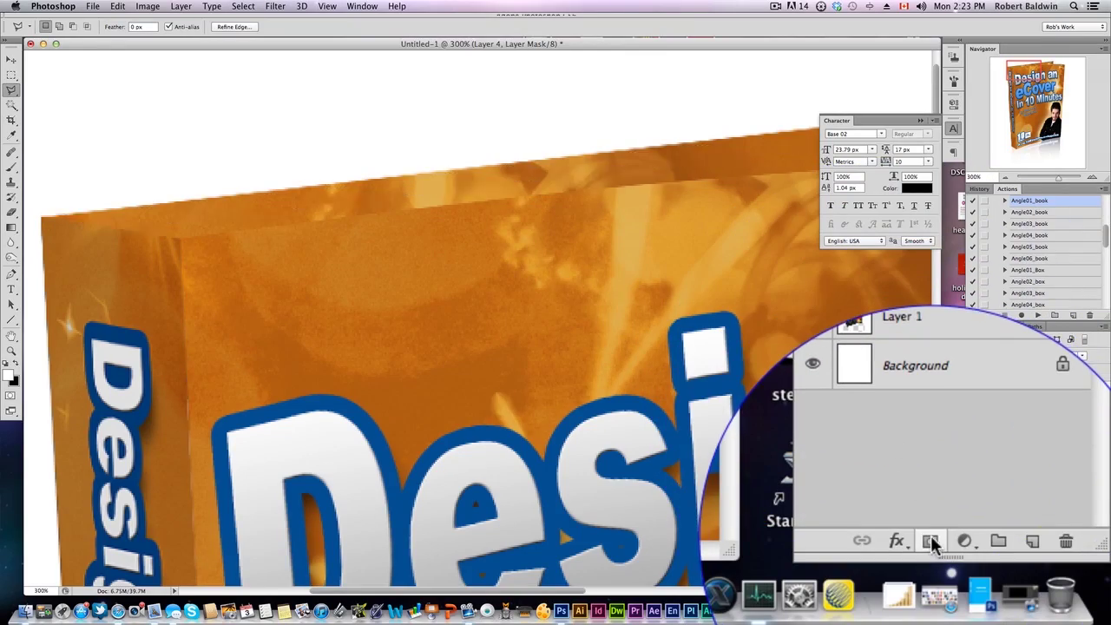
key(super+minus)
key(super+minus)
key(super+minus)
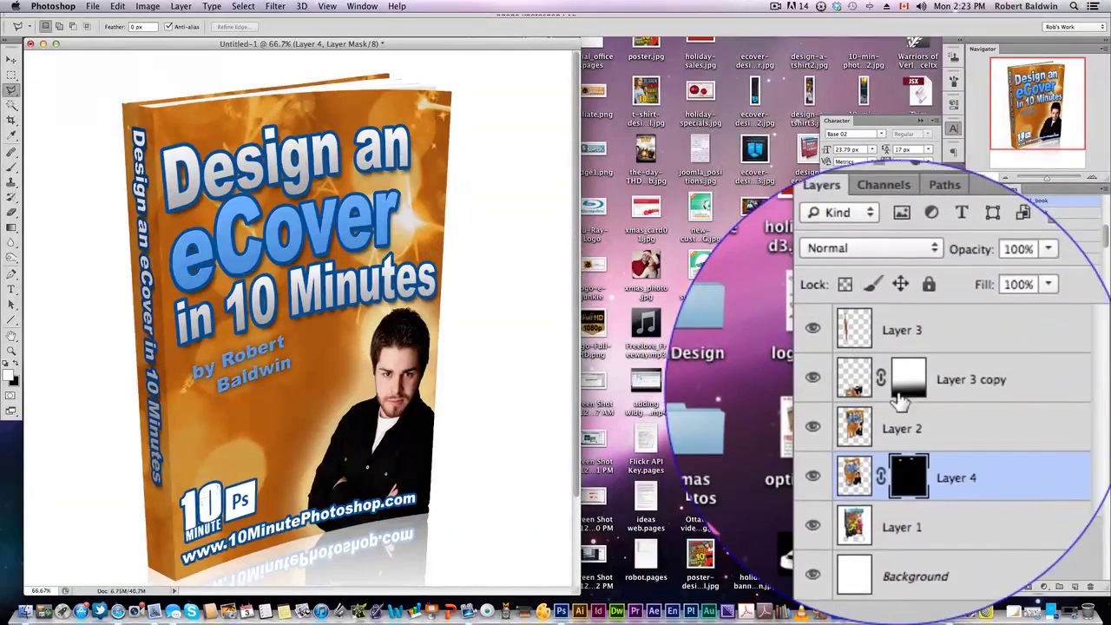
key(super+minus)
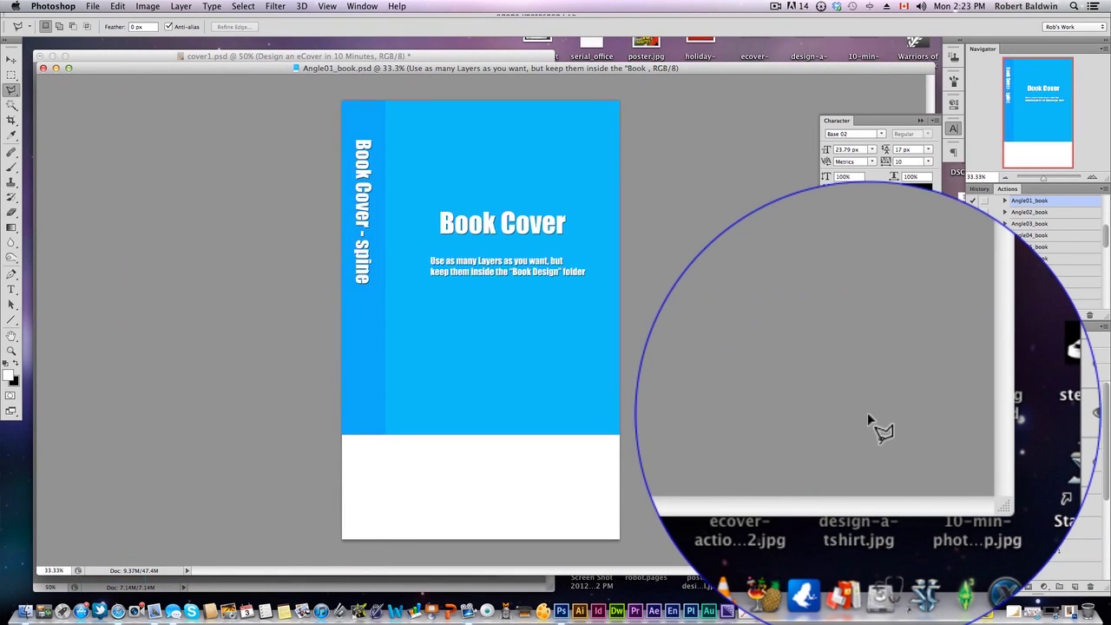
- Copy the full artwork from cover1.psd into the Book Design folder of Angle01_book.psd, fit it to the cover area, and play the Angle01_book action
drag(468, 130, 466, 103)
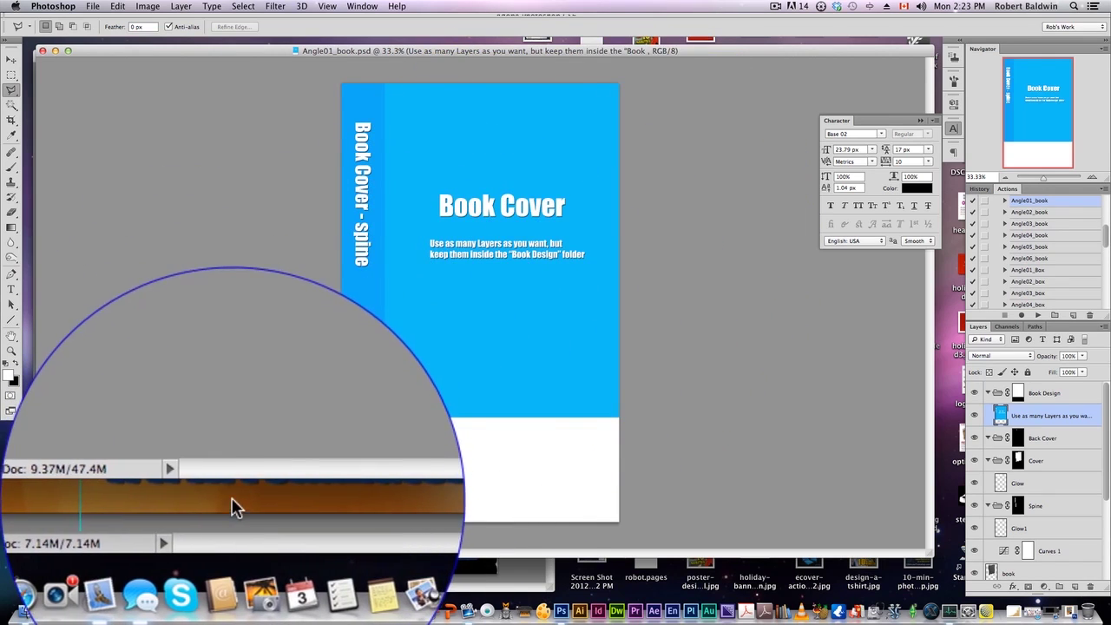
click(169, 568)
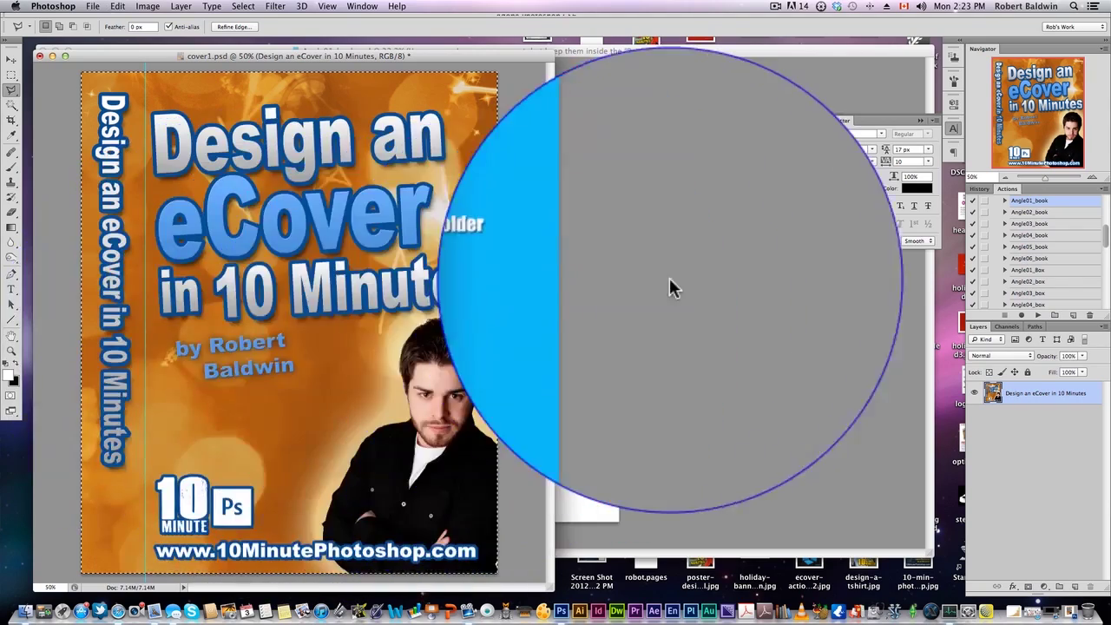
click(669, 278)
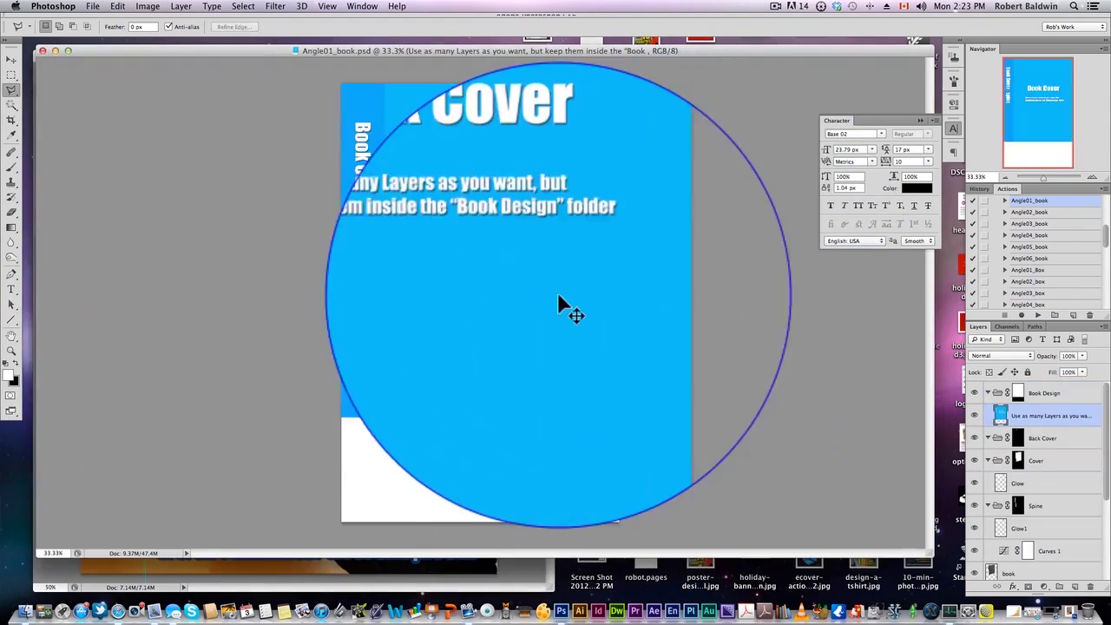
key(v)
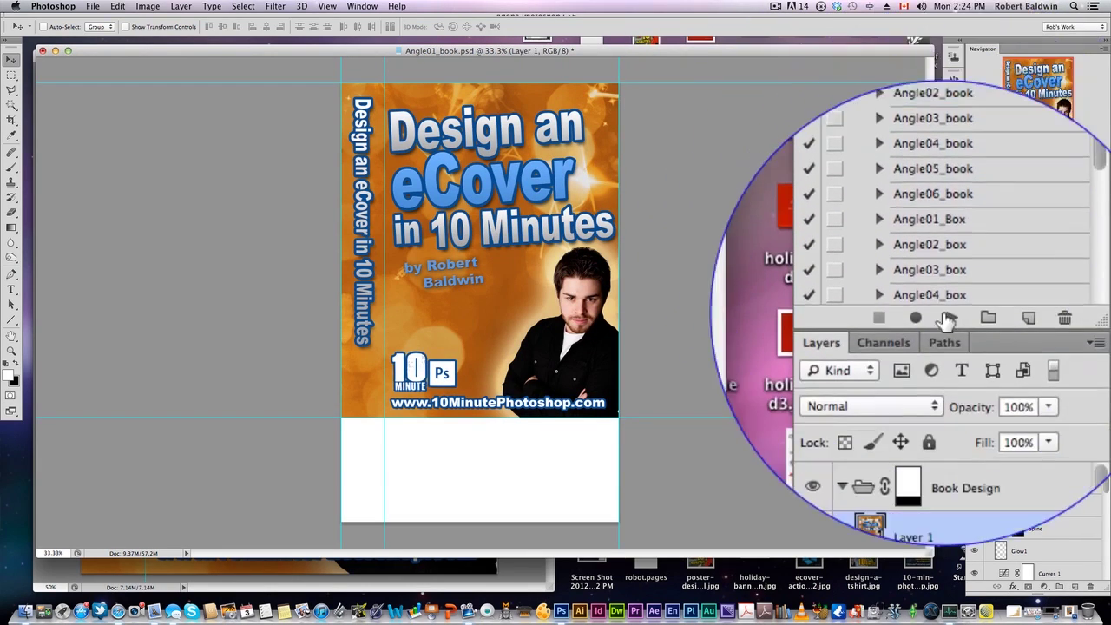
click(1037, 314)
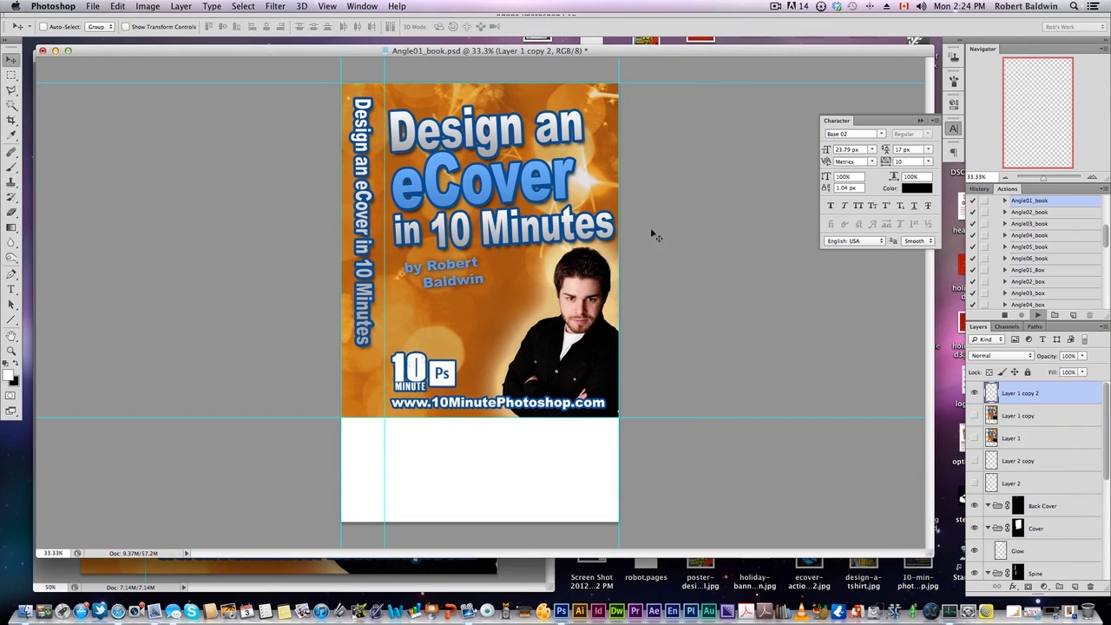